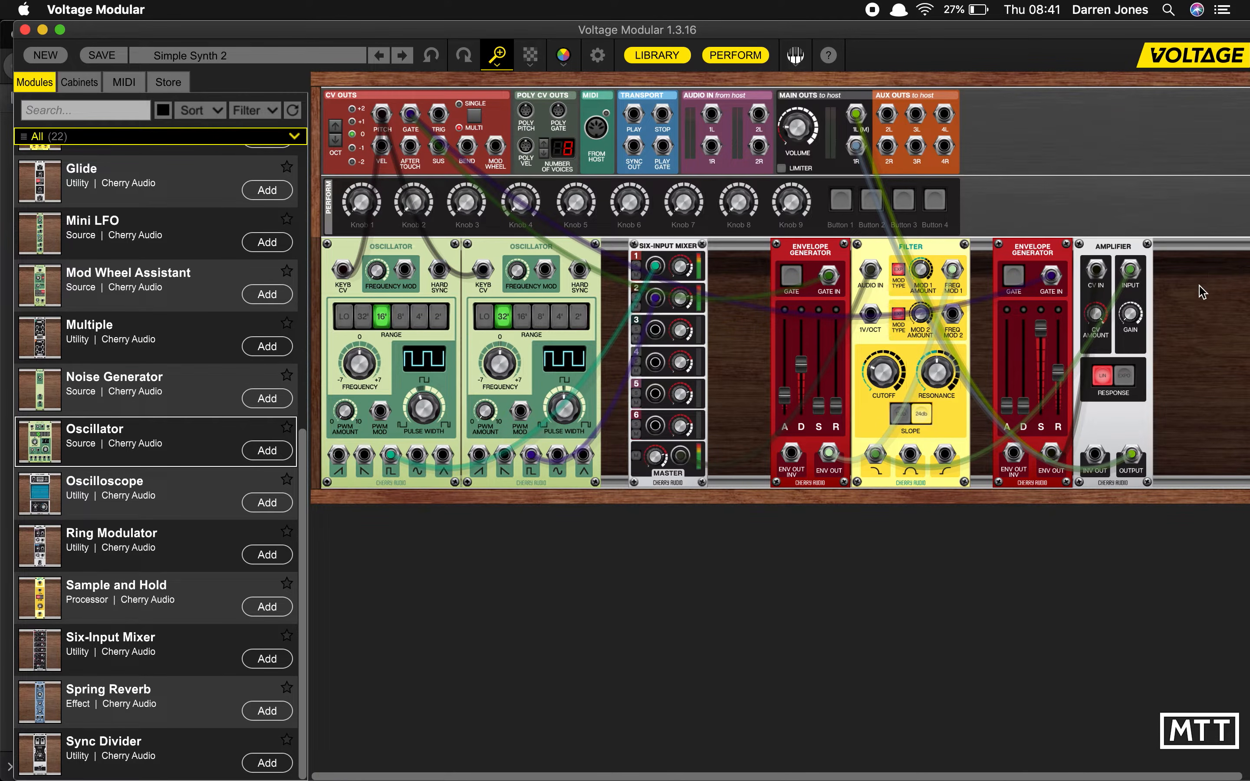
# Move both envelope generators, the filter and the amplifier together to the start of a new lower cabinet row
pyautogui.moveTo(1198, 286); pyautogui.dragTo(802, 402)
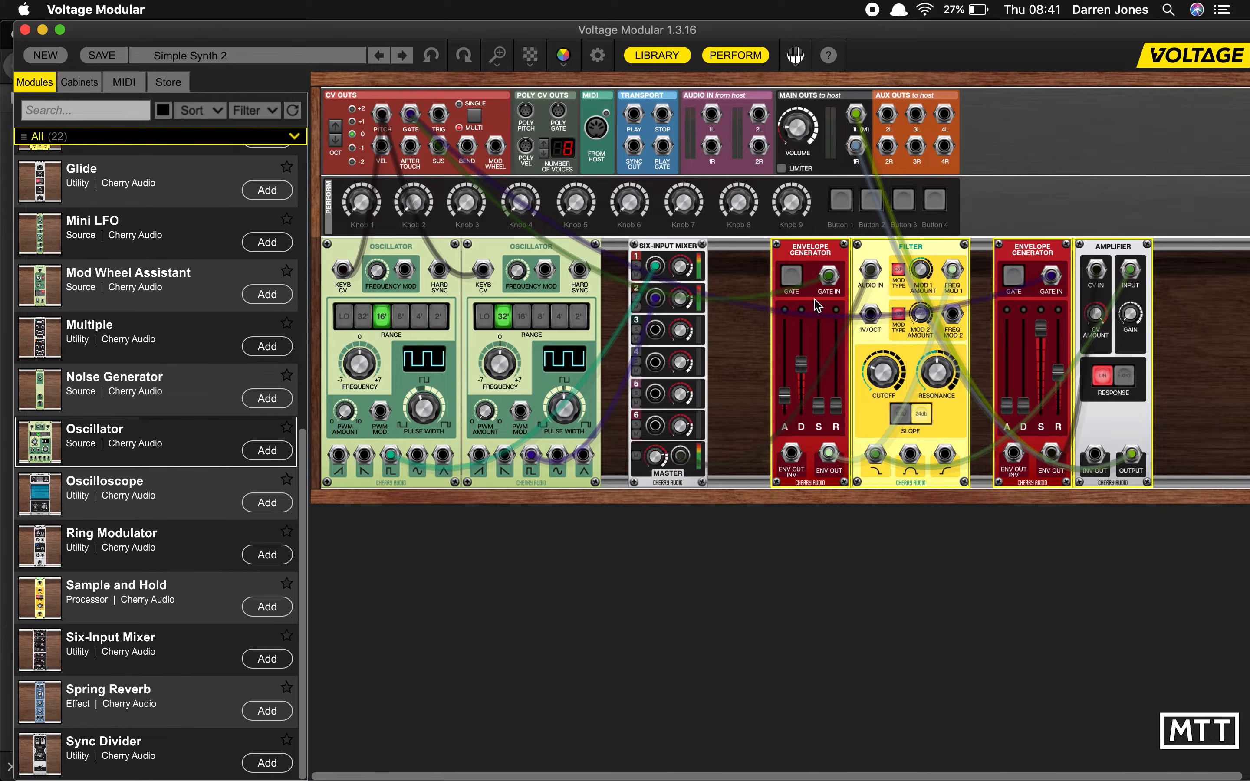
pyautogui.moveTo(767, 318); pyautogui.dragTo(354, 523)
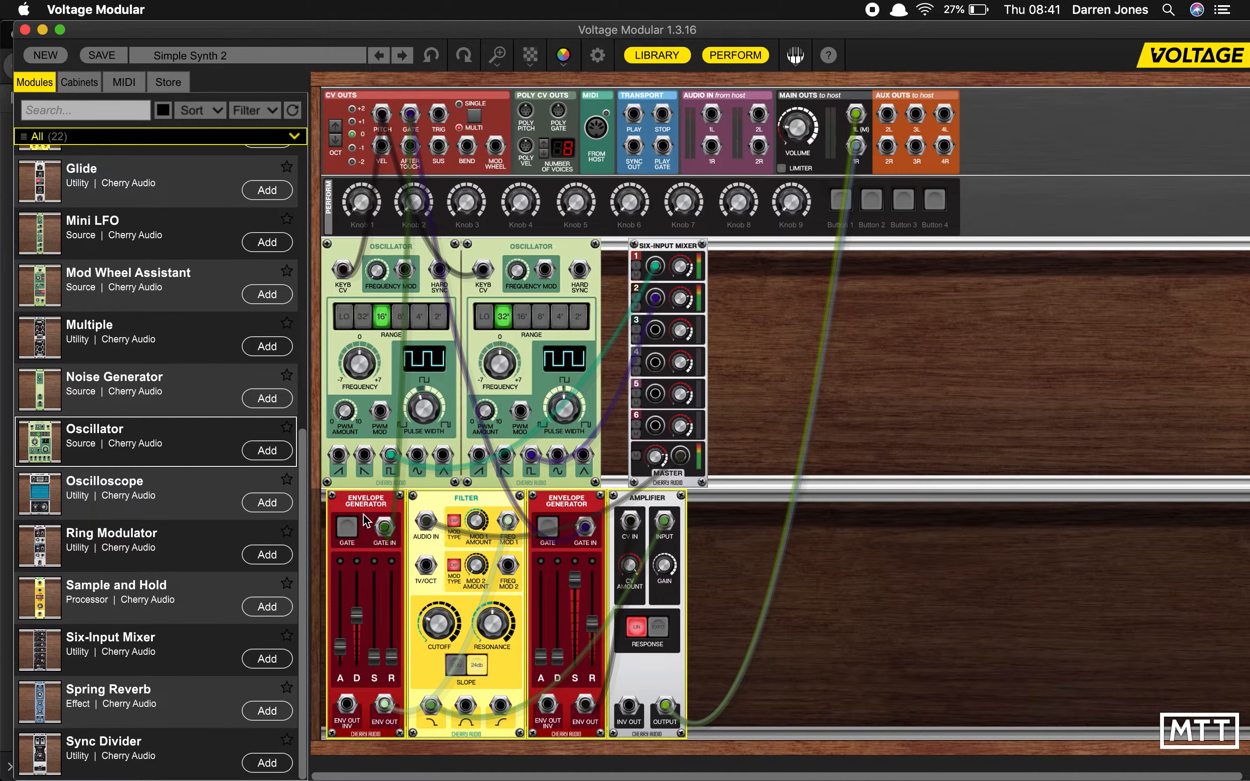
pyautogui.moveTo(364, 502); pyautogui.dragTo(359, 502)
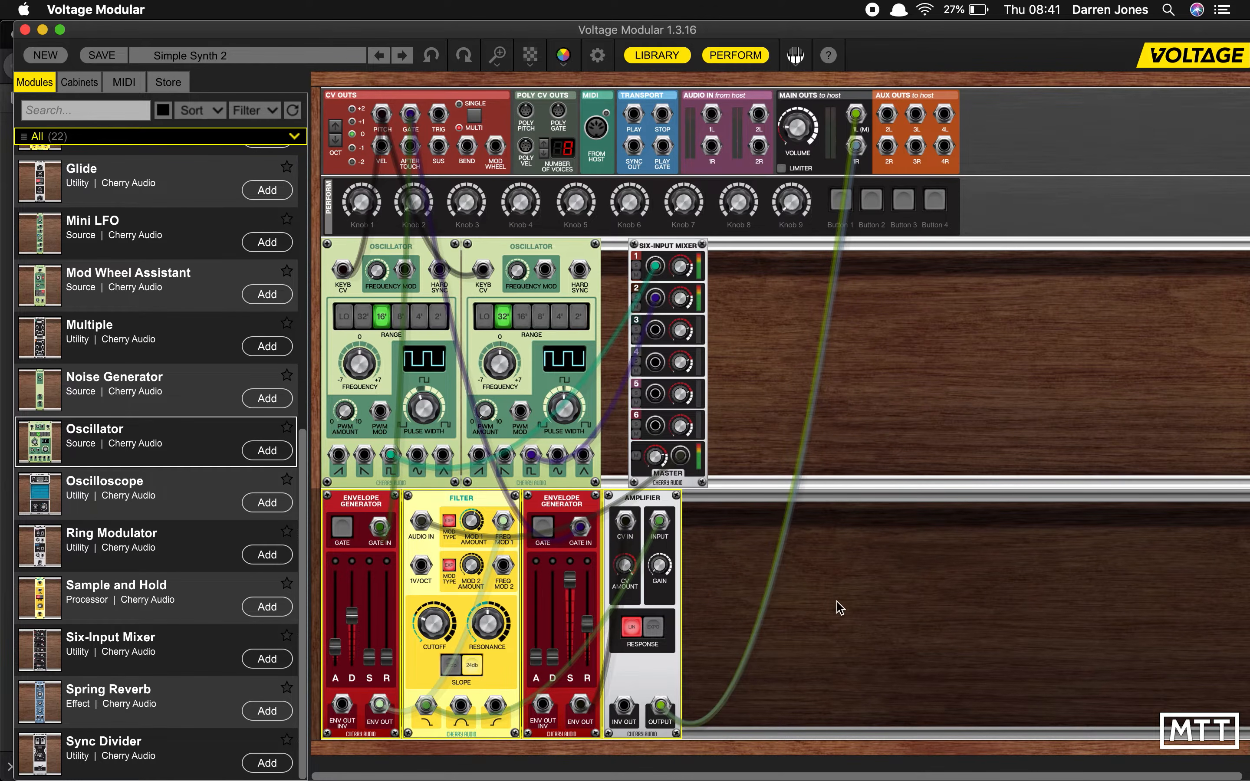
pyautogui.click(860, 609)
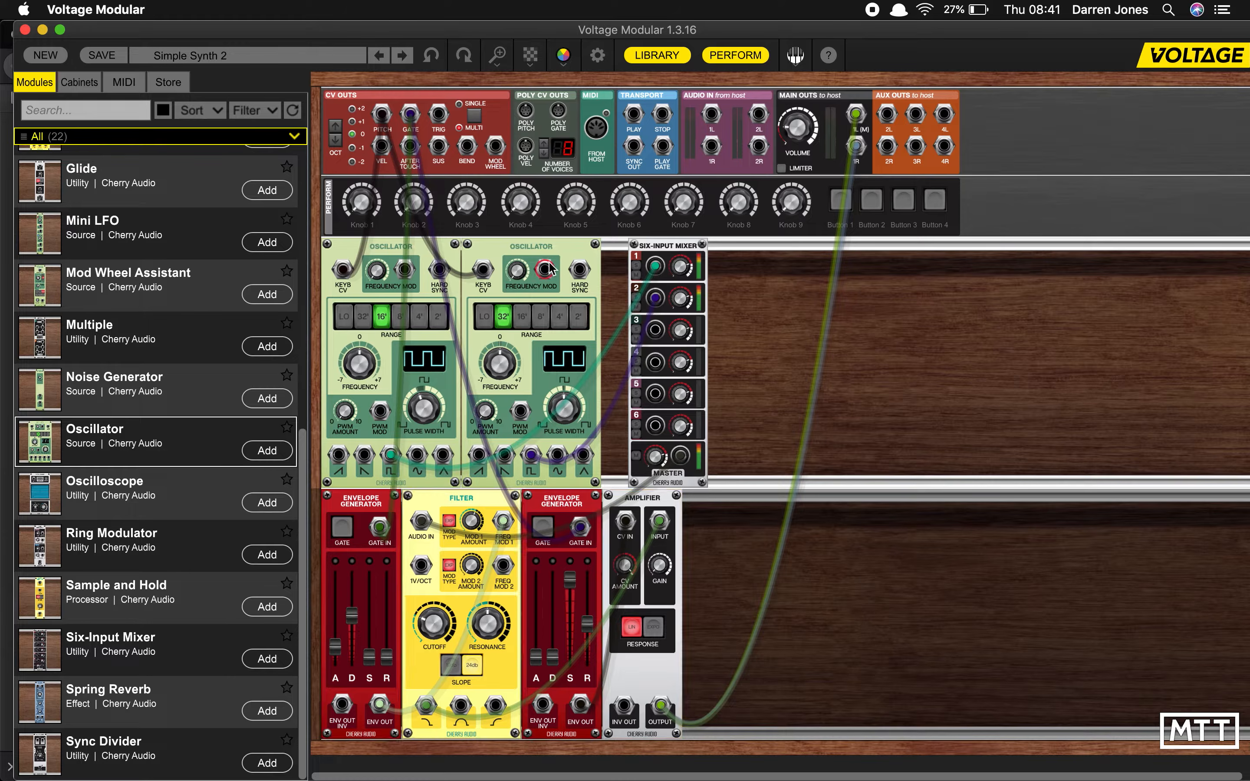
# Shift the six-input mixer away from the oscillators, and add a third oscillator and three more six-input mixers to the upper row
pyautogui.moveTo(666, 239); pyautogui.dragTo(910, 241)
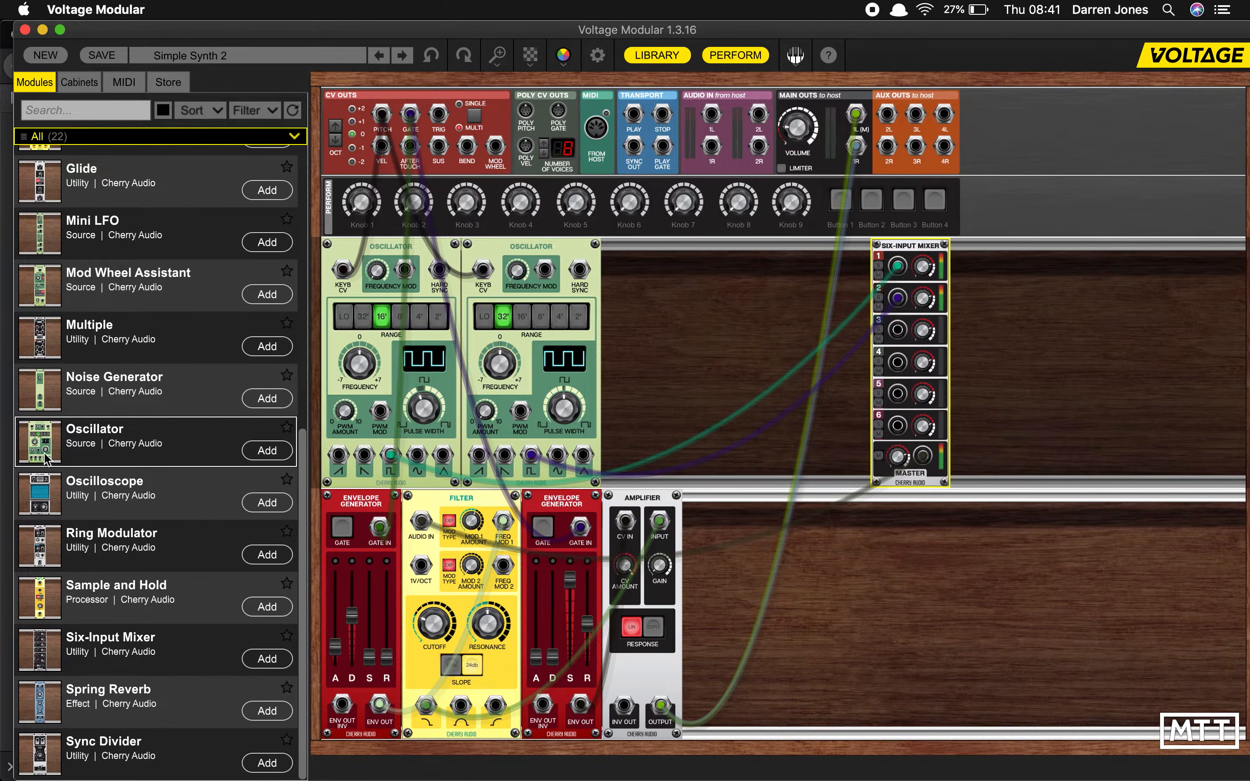
pyautogui.moveTo(44, 445); pyautogui.dragTo(753, 271)
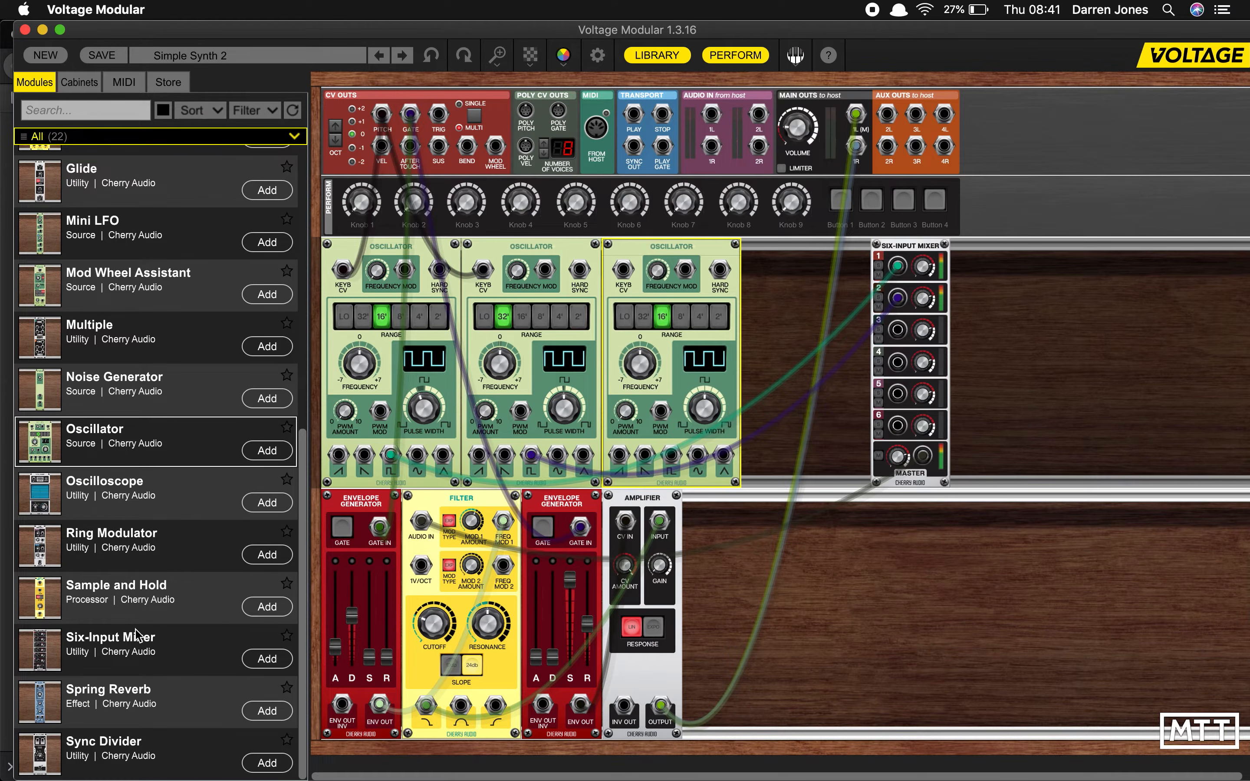
pyautogui.click(260, 665)
pyautogui.click(261, 665)
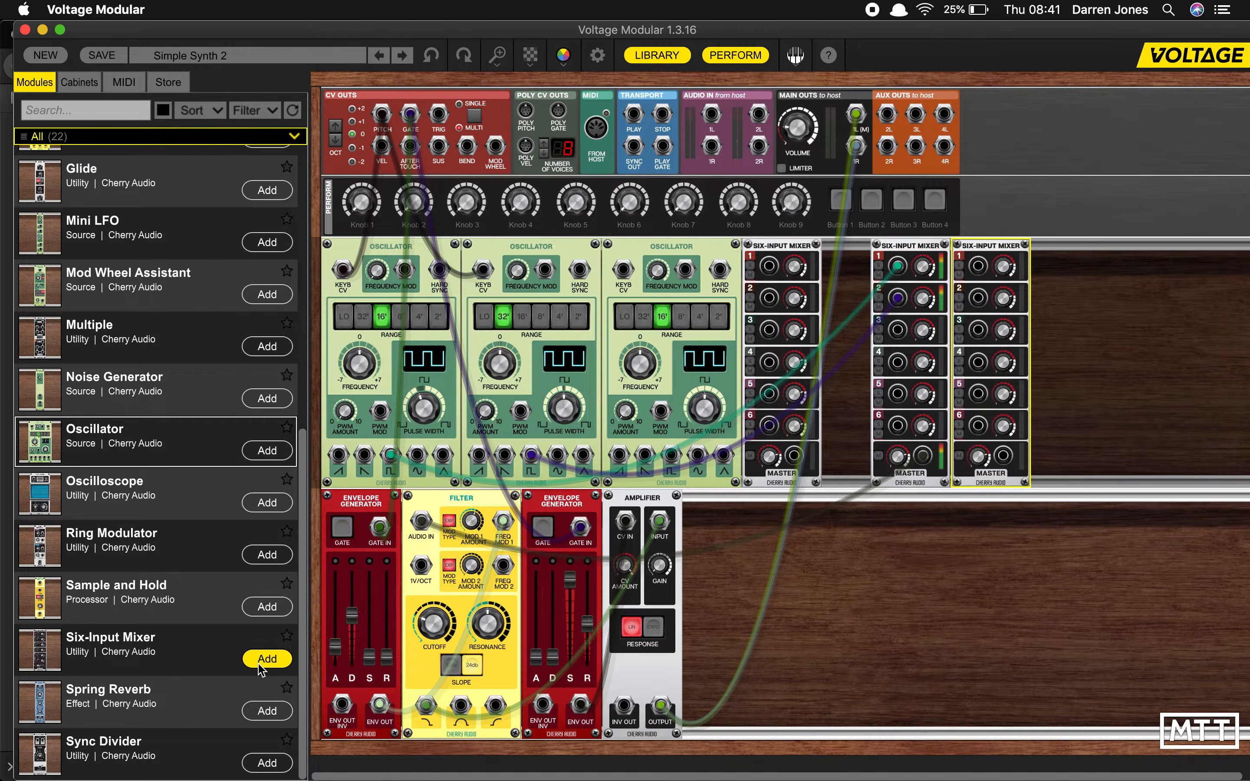
pyautogui.click(261, 665)
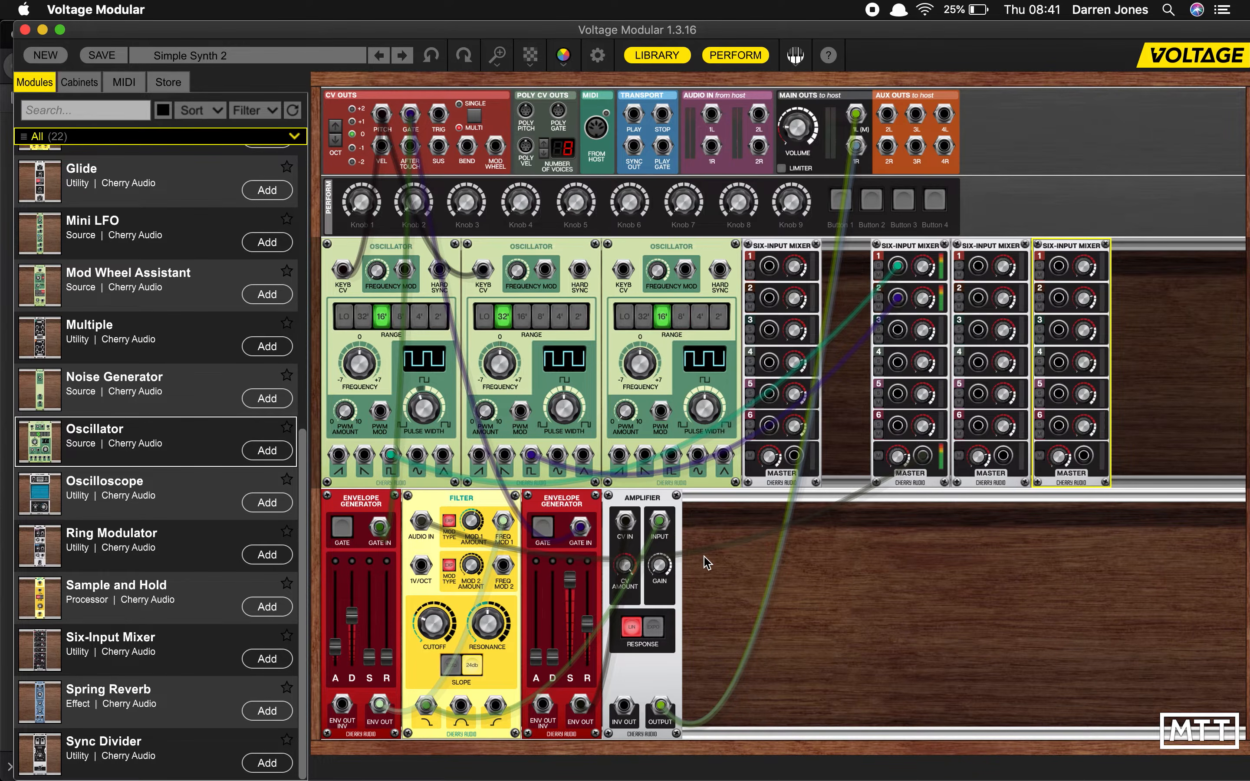
# Hide the module library and set the cabinet zoom to 100%
pyautogui.press('super+l')
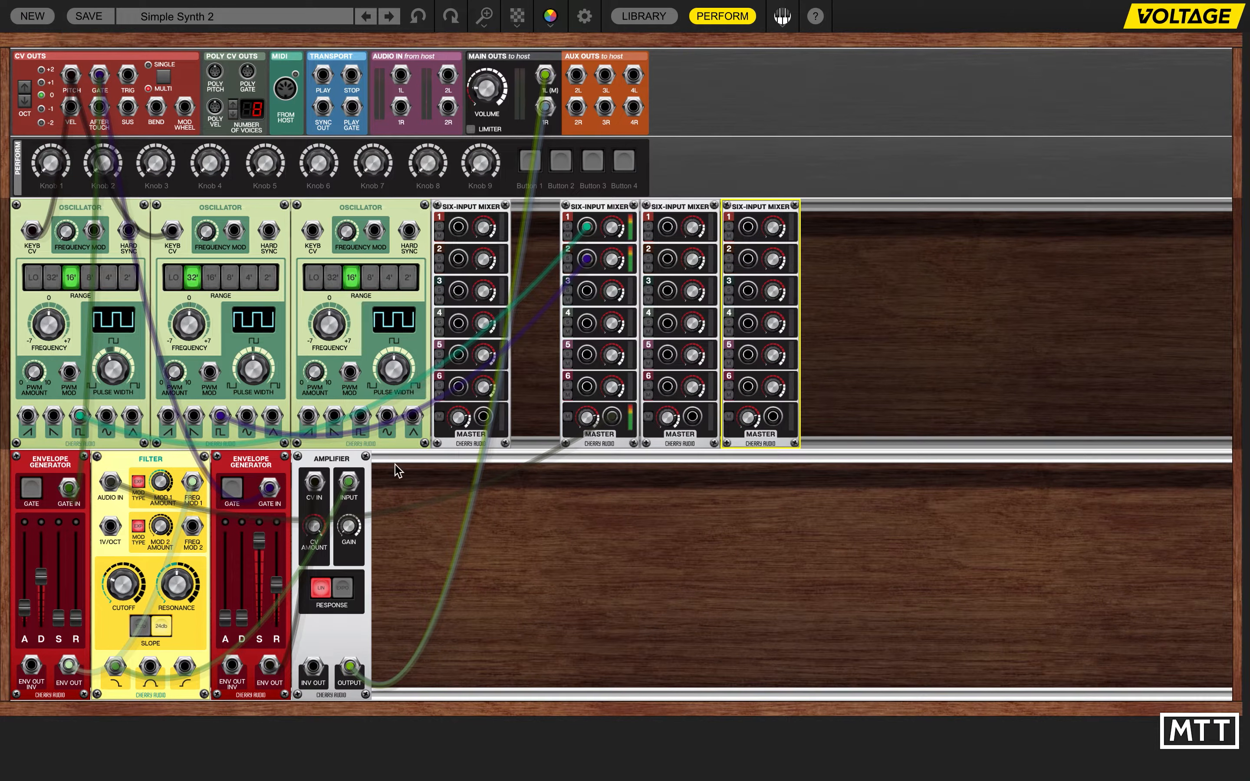
pyautogui.click(484, 16)
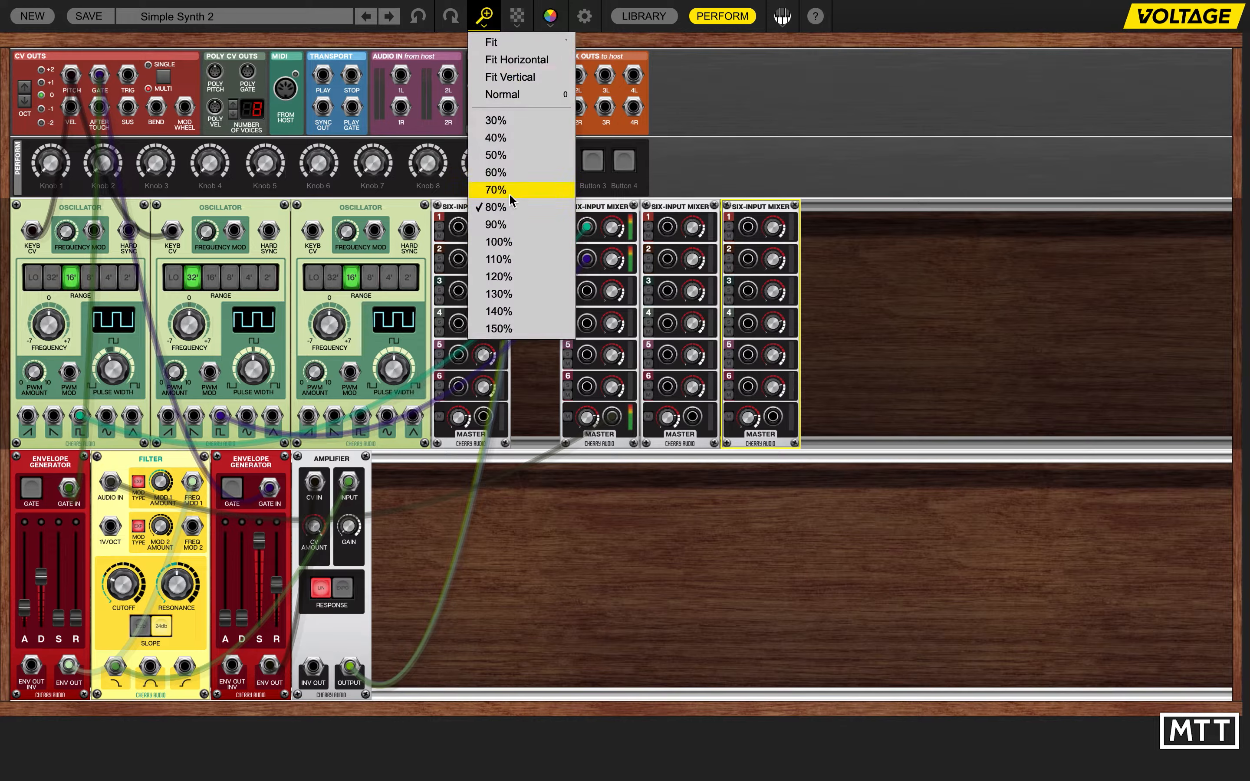
pyautogui.click(498, 242)
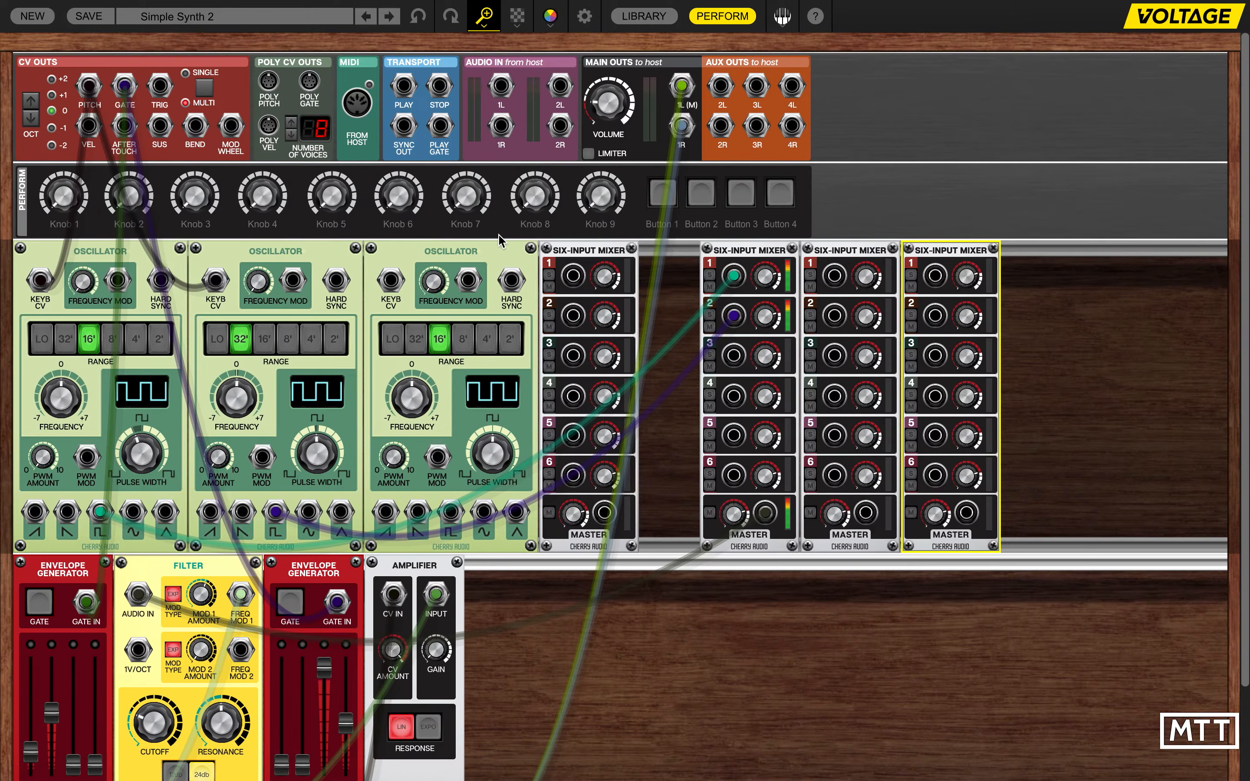
pyautogui.scroll(-3, 557, 710)
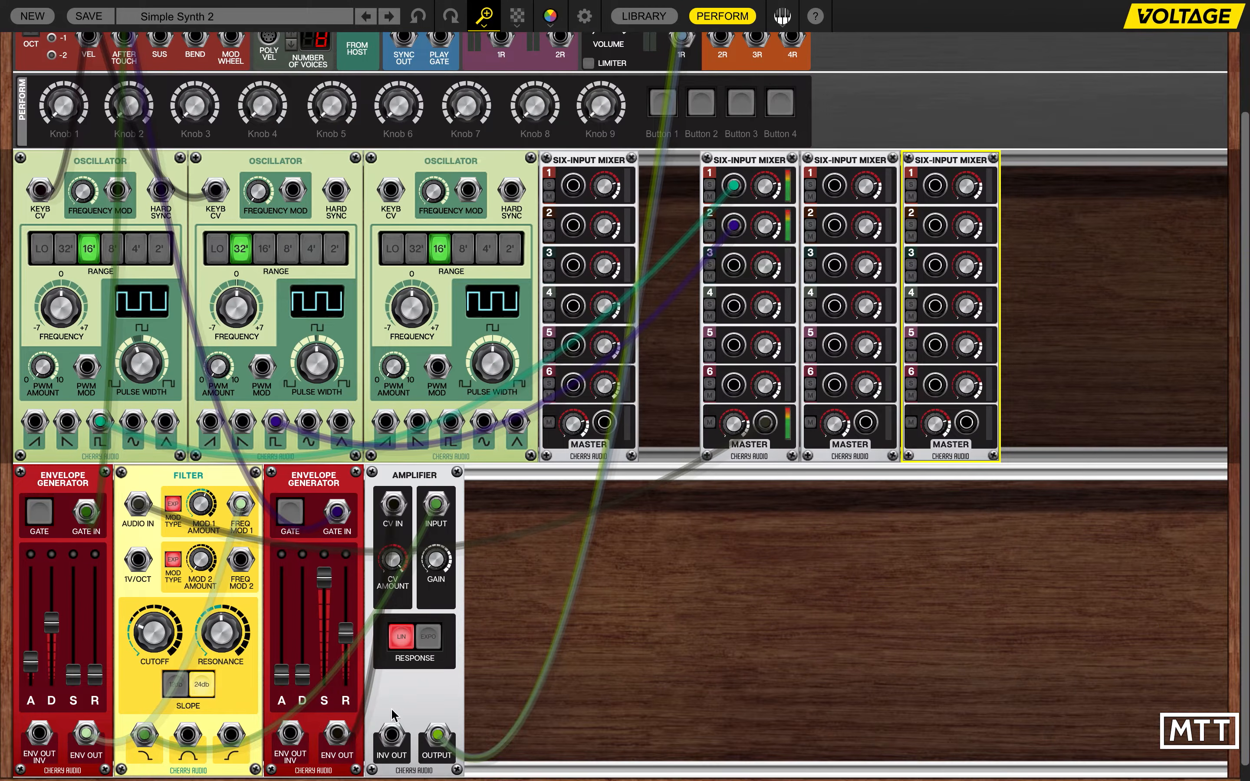
pyautogui.scroll(3, 452, 646)
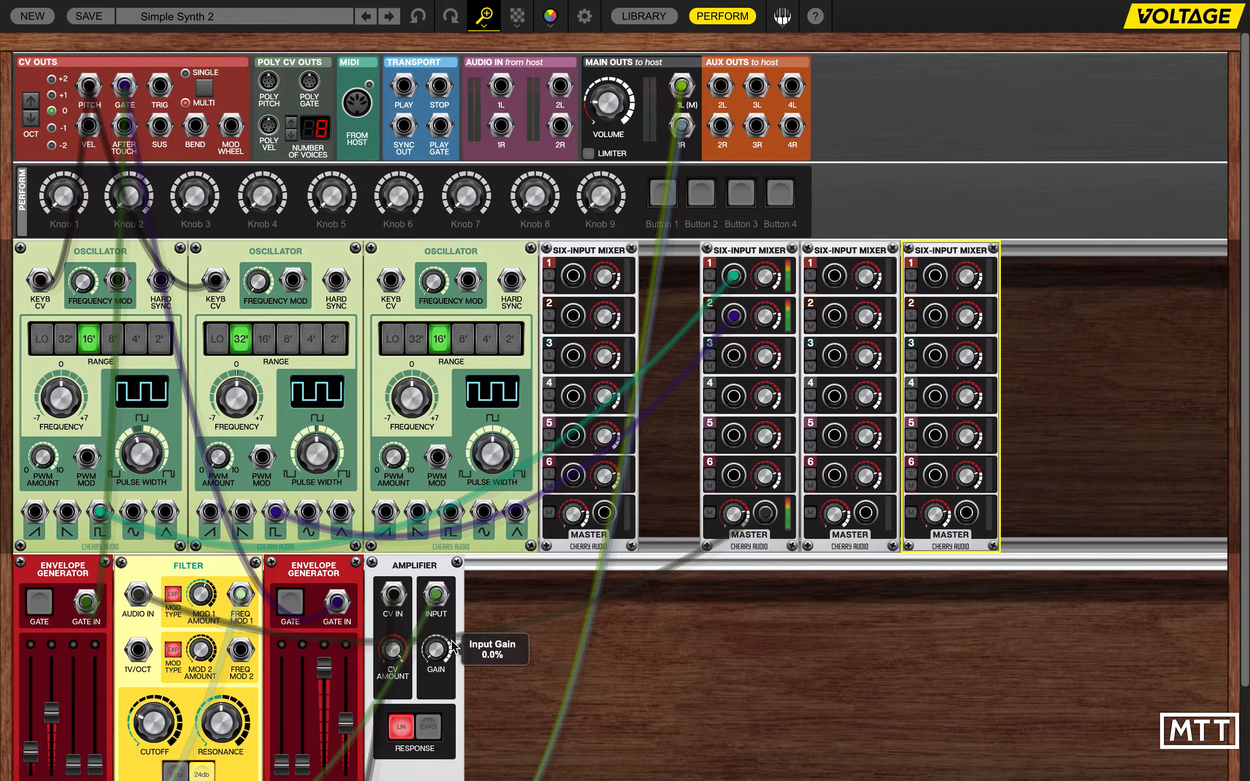
# Unplug both oscillator cables from the original mixer's inputs, and arrange the mixers as an adjacent group of three plus one set apart
pyautogui.moveTo(734, 276); pyautogui.dragTo(703, 659)
pyautogui.moveTo(734, 315); pyautogui.dragTo(716, 589)
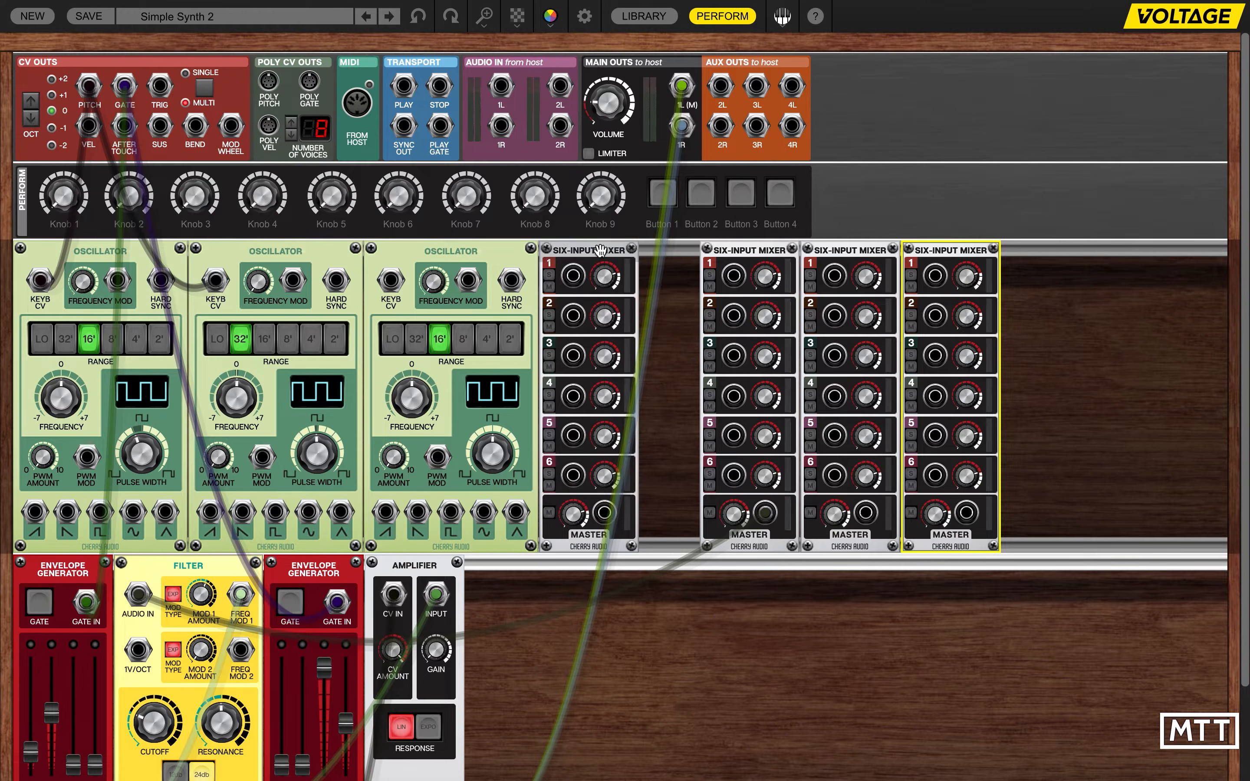
pyautogui.moveTo(594, 252); pyautogui.dragTo(655, 253)
pyautogui.moveTo(952, 277); pyautogui.dragTo(1011, 276)
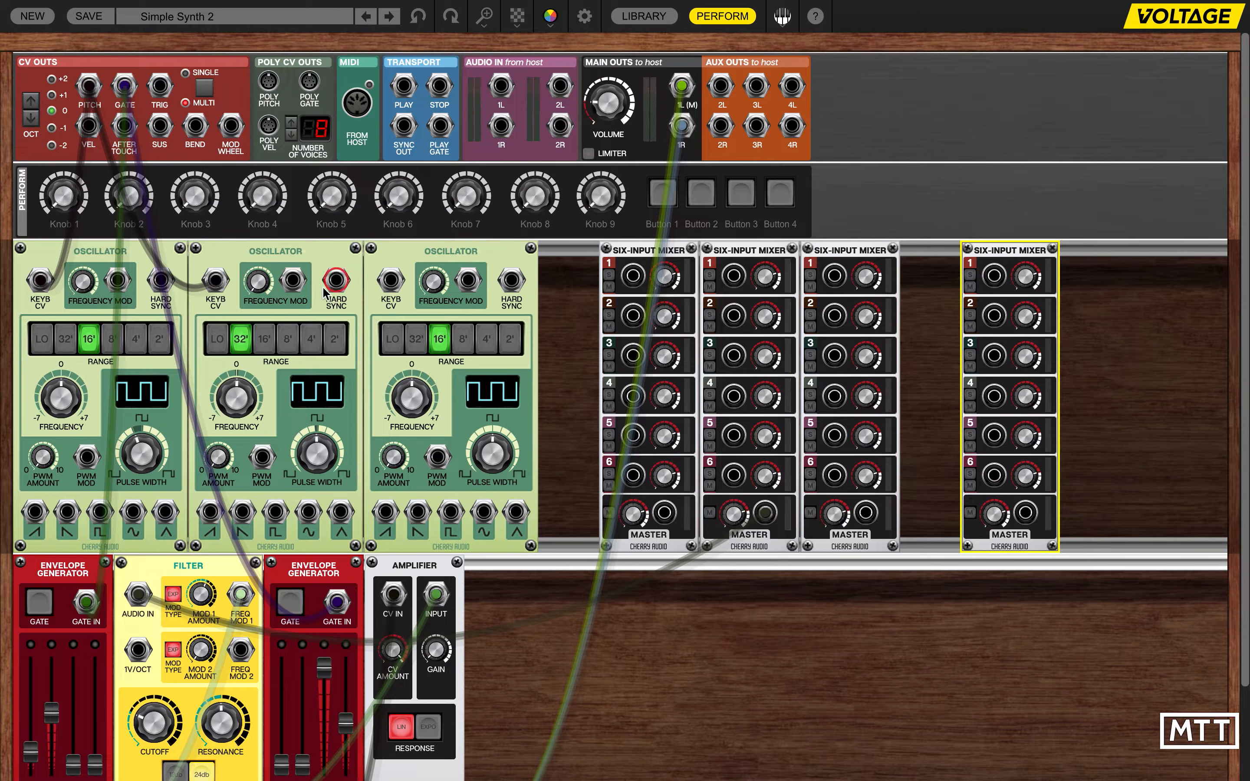
# Set the three oscillators' ranges to 32', 16' and 8' in order, and patch the CV pitch output to the third oscillator's Keyb CV
pyautogui.click(65, 339)
pyautogui.click(264, 339)
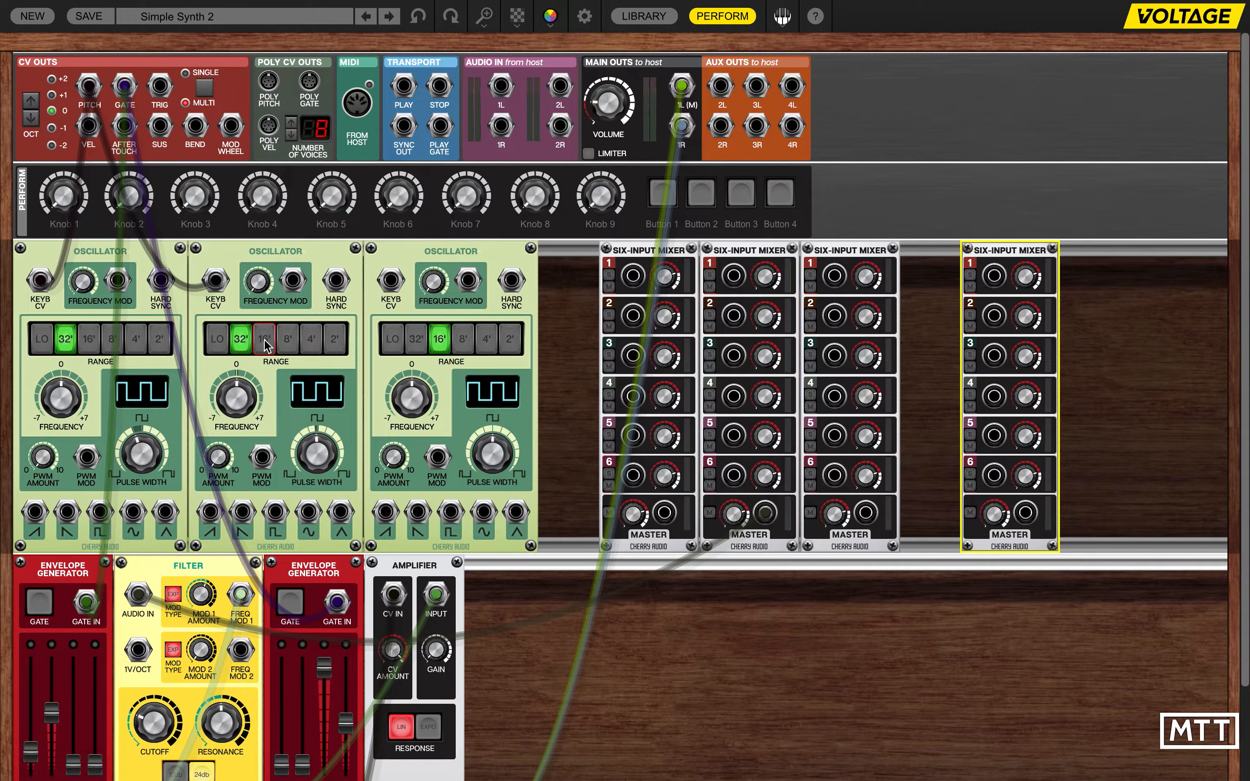
pyautogui.click(463, 339)
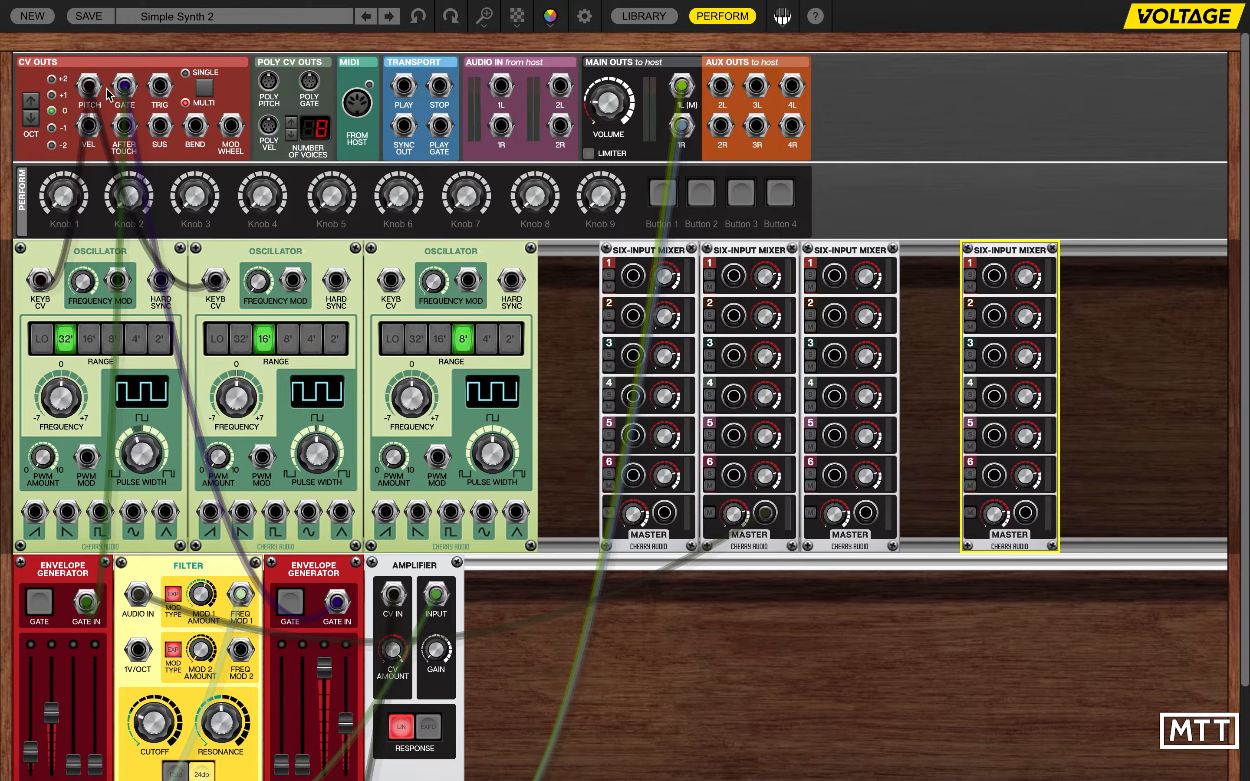
pyautogui.moveTo(89, 87)
pyautogui.moveTo(120, 88); pyautogui.dragTo(394, 281)
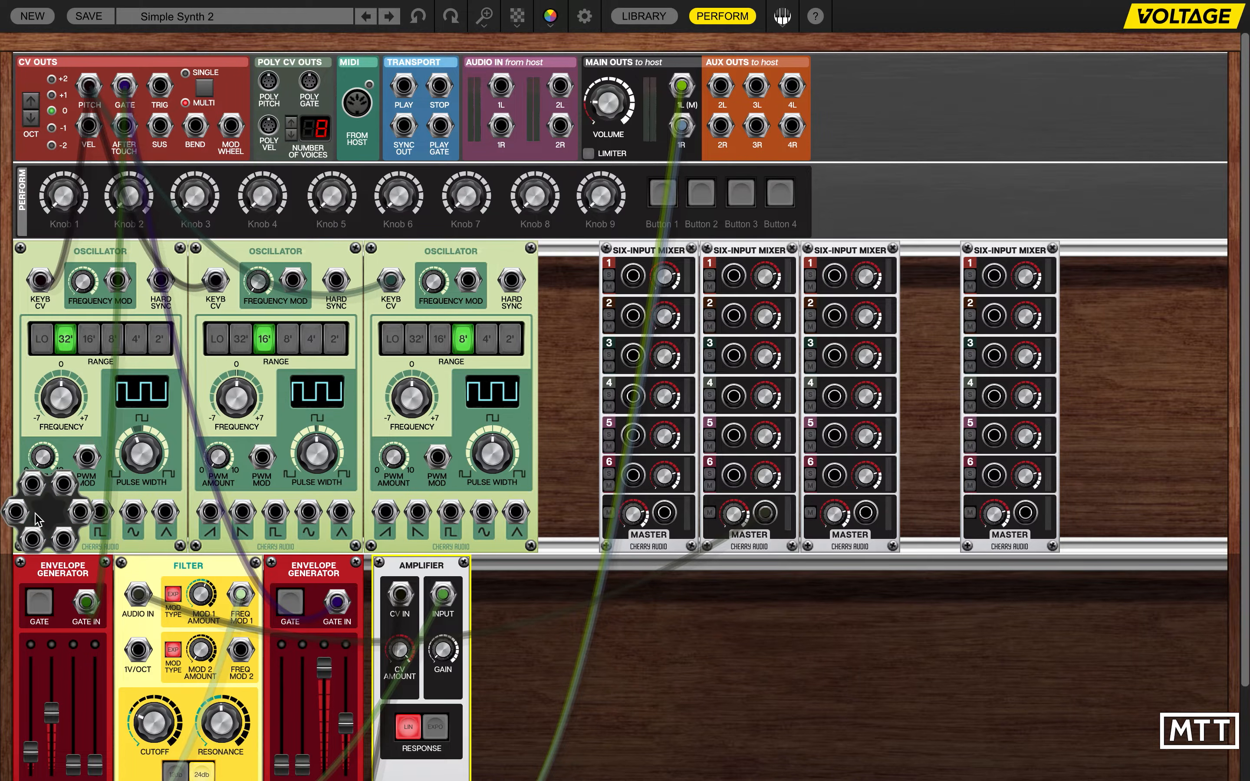
# Patch the first oscillator's rising saw, pulse and sine outputs to inputs 1, 2 and 3 of the first mixer
pyautogui.moveTo(35, 513); pyautogui.dragTo(627, 280)
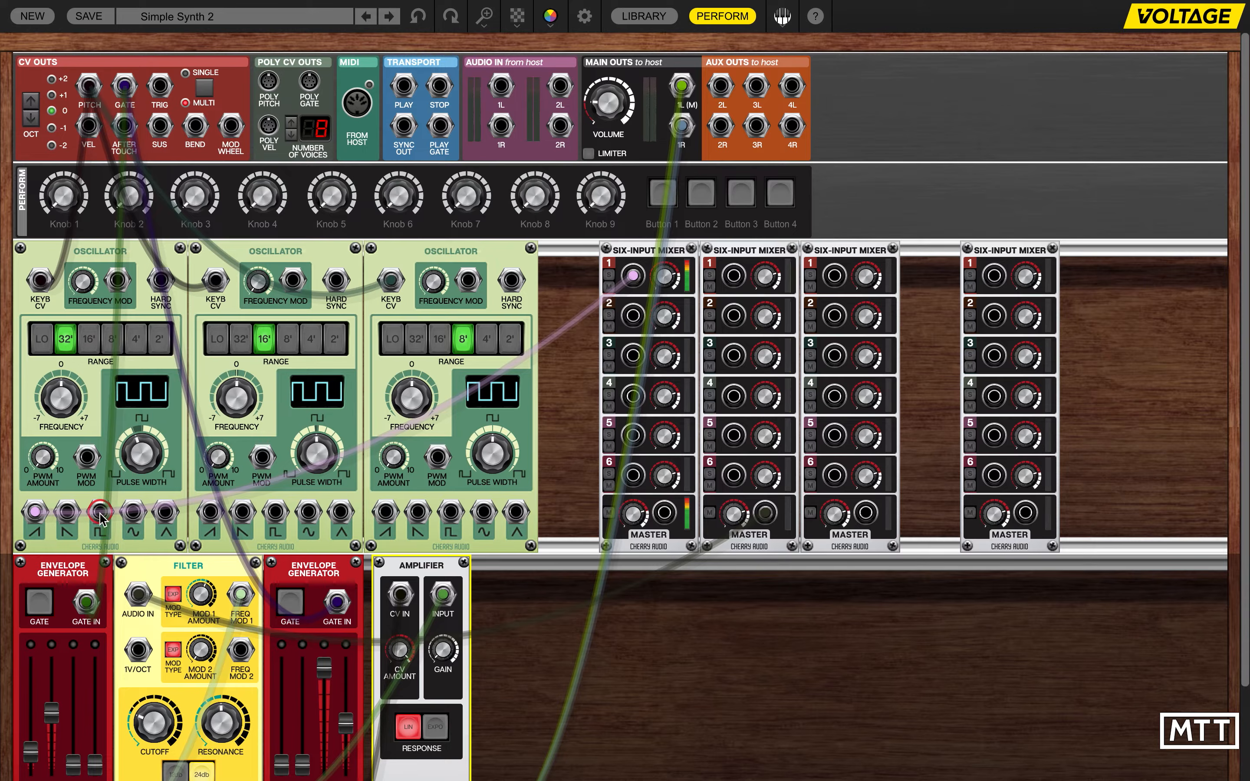
pyautogui.moveTo(100, 512); pyautogui.dragTo(634, 317)
pyautogui.moveTo(133, 512); pyautogui.dragTo(633, 355)
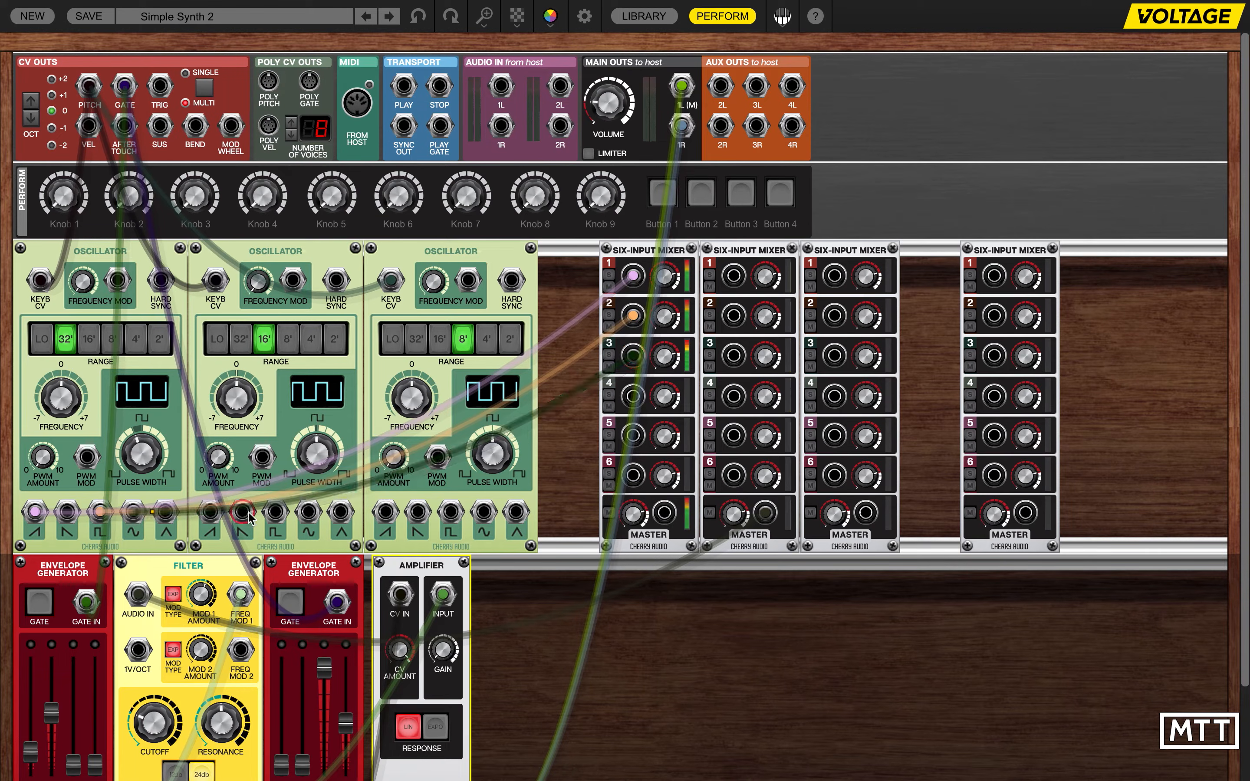
# Patch the second oscillator's rising saw, pulse and sine outputs to inputs 1, 2 and 3 of the second mixer
pyautogui.moveTo(209, 512); pyautogui.dragTo(734, 276)
pyautogui.moveTo(275, 512); pyautogui.dragTo(734, 323)
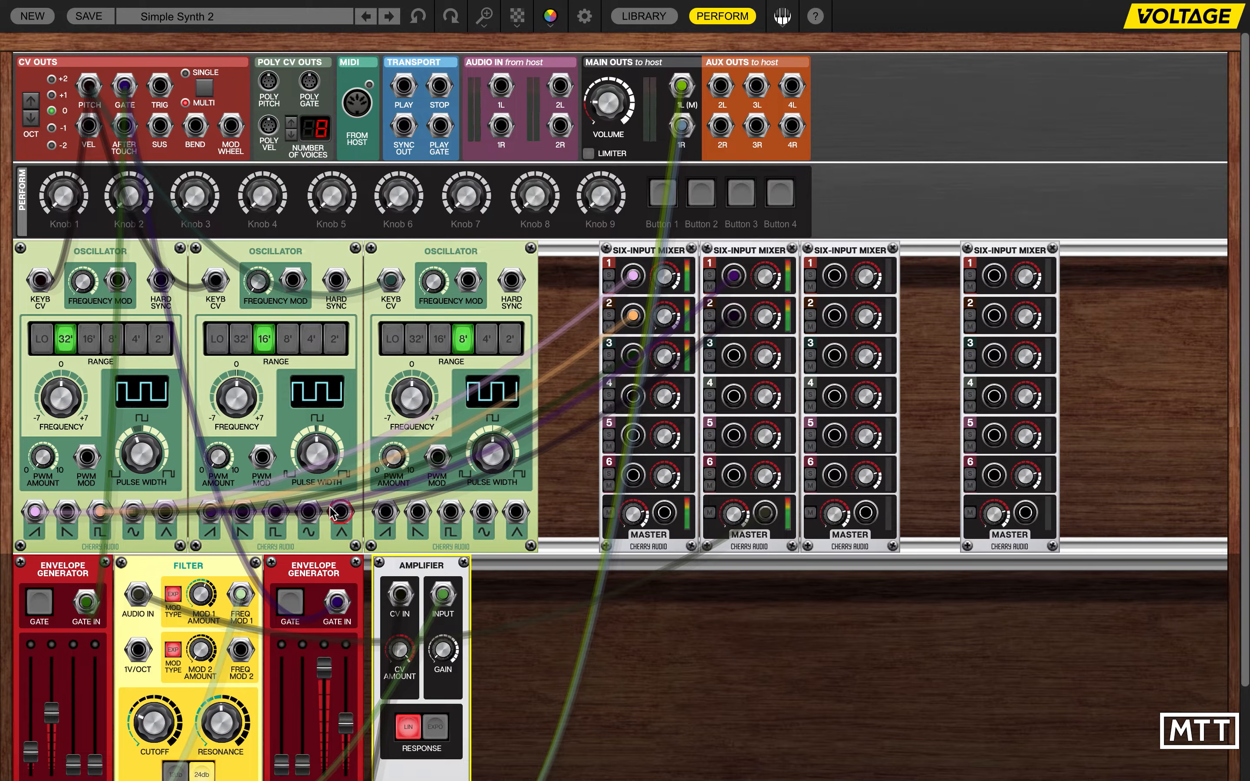
pyautogui.moveTo(308, 512); pyautogui.dragTo(734, 357)
# Patch the third oscillator's rising saw, pulse and sine outputs to inputs 1, 2 and 3 of the third mixer
pyautogui.moveTo(386, 516); pyautogui.dragTo(834, 276)
pyautogui.moveTo(450, 512); pyautogui.dragTo(834, 316)
pyautogui.moveTo(484, 516); pyautogui.dragTo(835, 355)
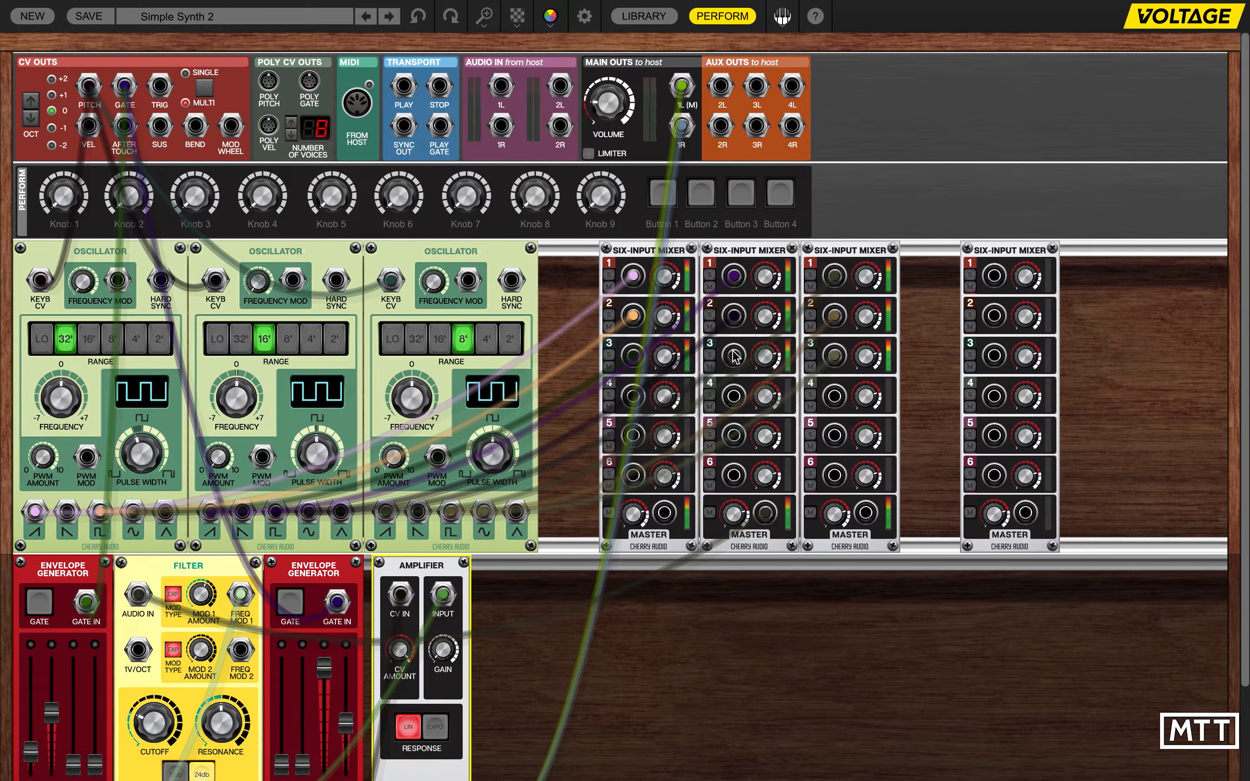
# Route the first three mixers' master outputs to inputs 1, 2 and 3 of the fourth mixer, and its master output to the filter's Audio In
pyautogui.moveTo(664, 513); pyautogui.dragTo(994, 277)
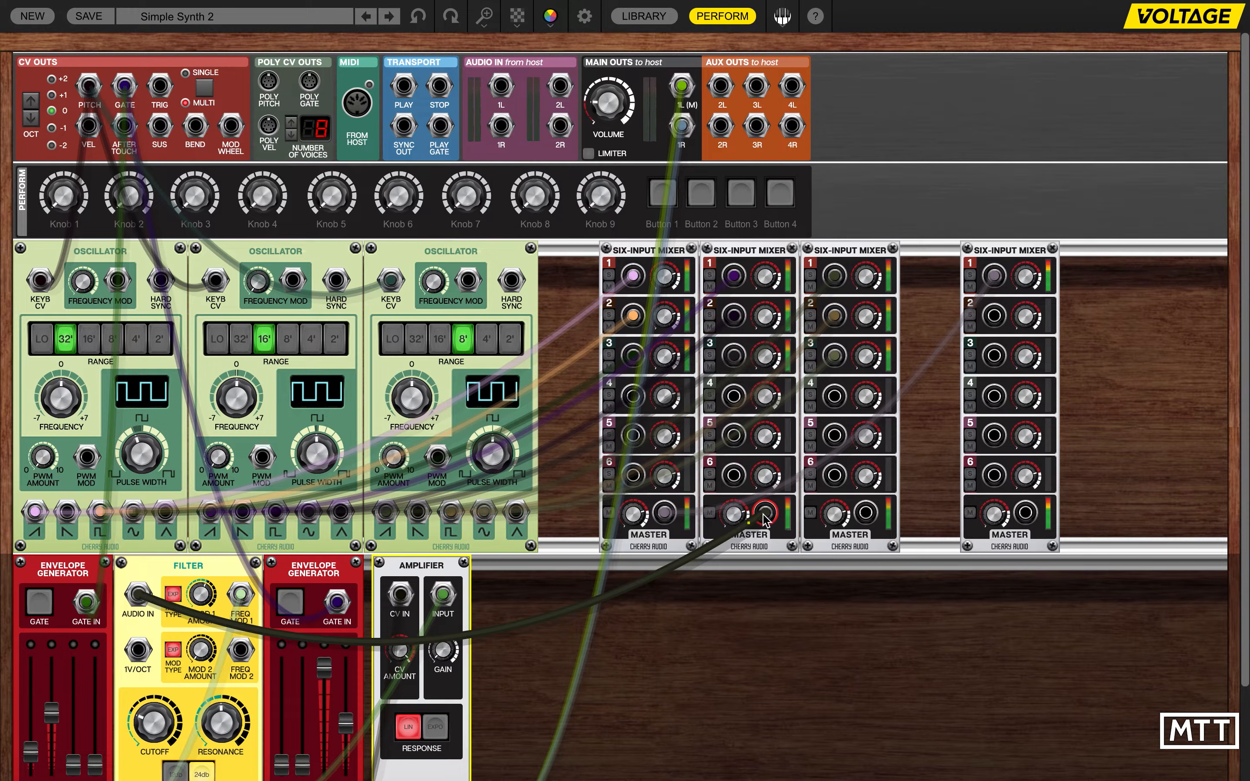
pyautogui.moveTo(767, 516); pyautogui.dragTo(993, 316)
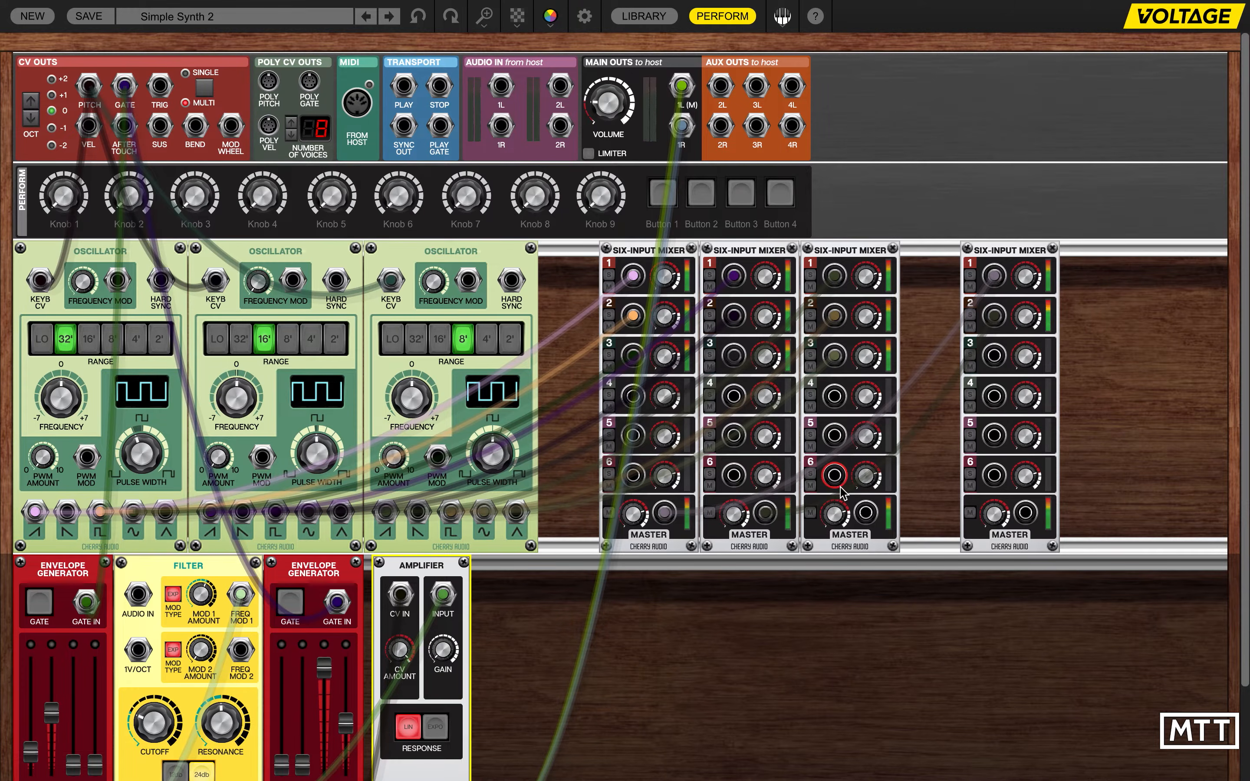
pyautogui.moveTo(866, 513); pyautogui.dragTo(995, 356)
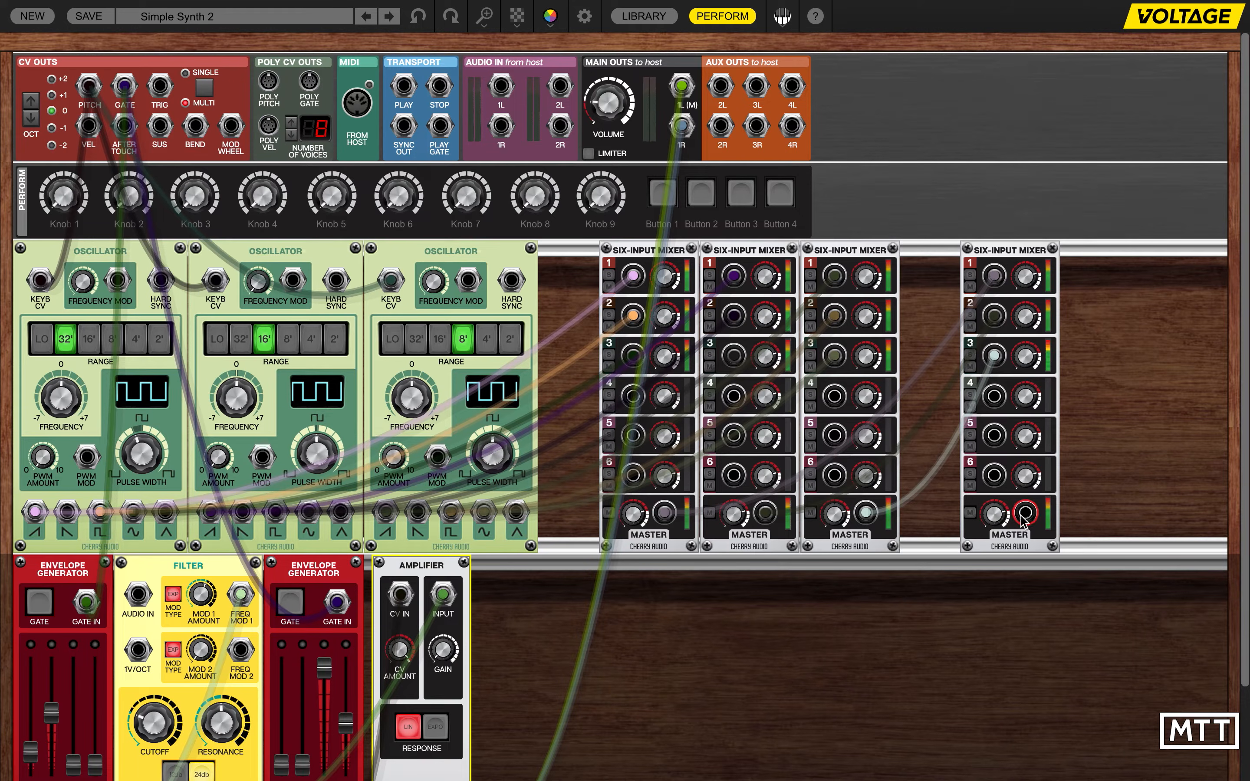
pyautogui.moveTo(1024, 514); pyautogui.dragTo(133, 595)
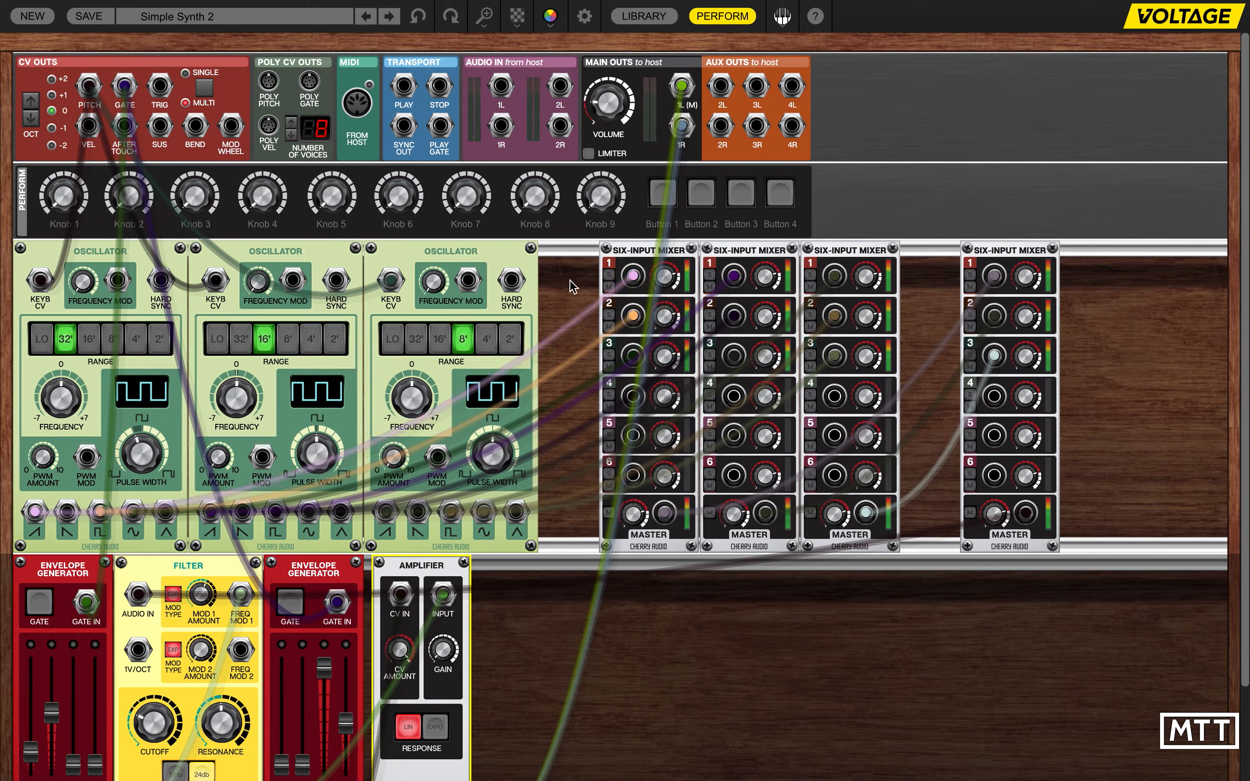
# Assign the input 1 level of each of the first three mixers to the first Perform knob
pyautogui.rightClick(668, 283)
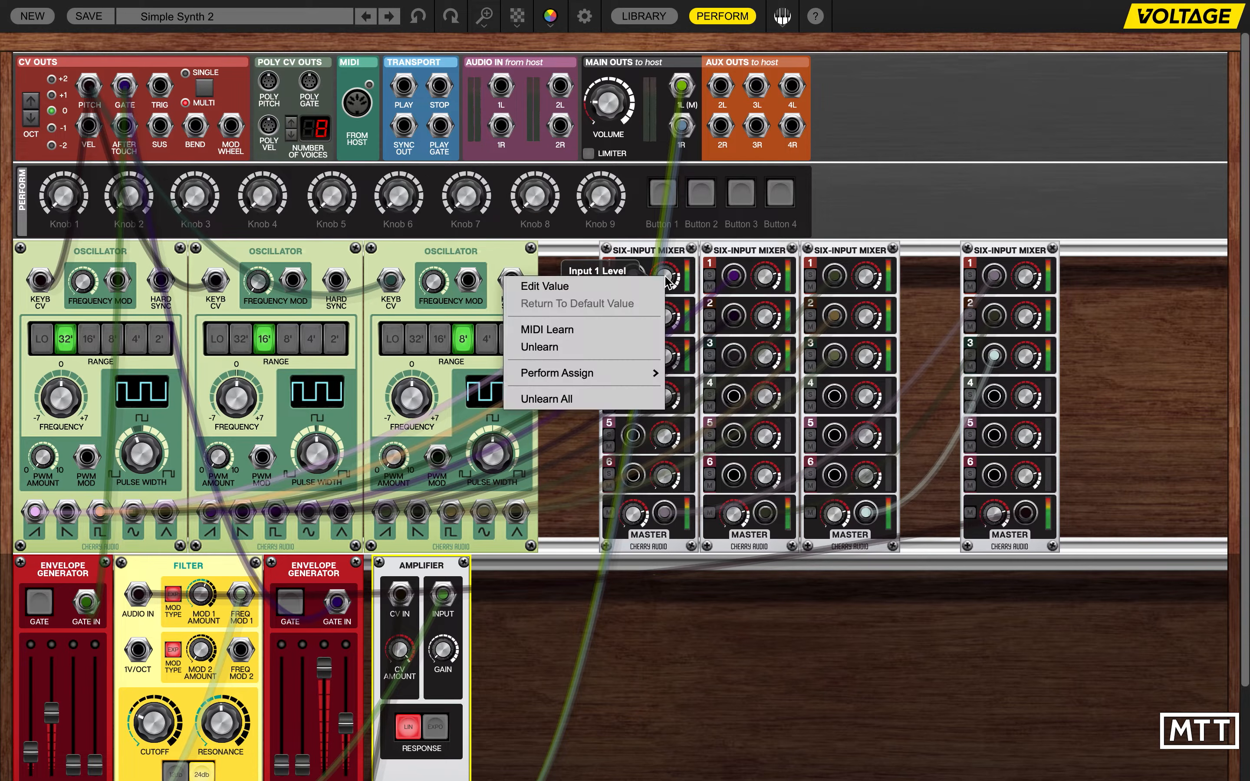
pyautogui.moveTo(626, 375)
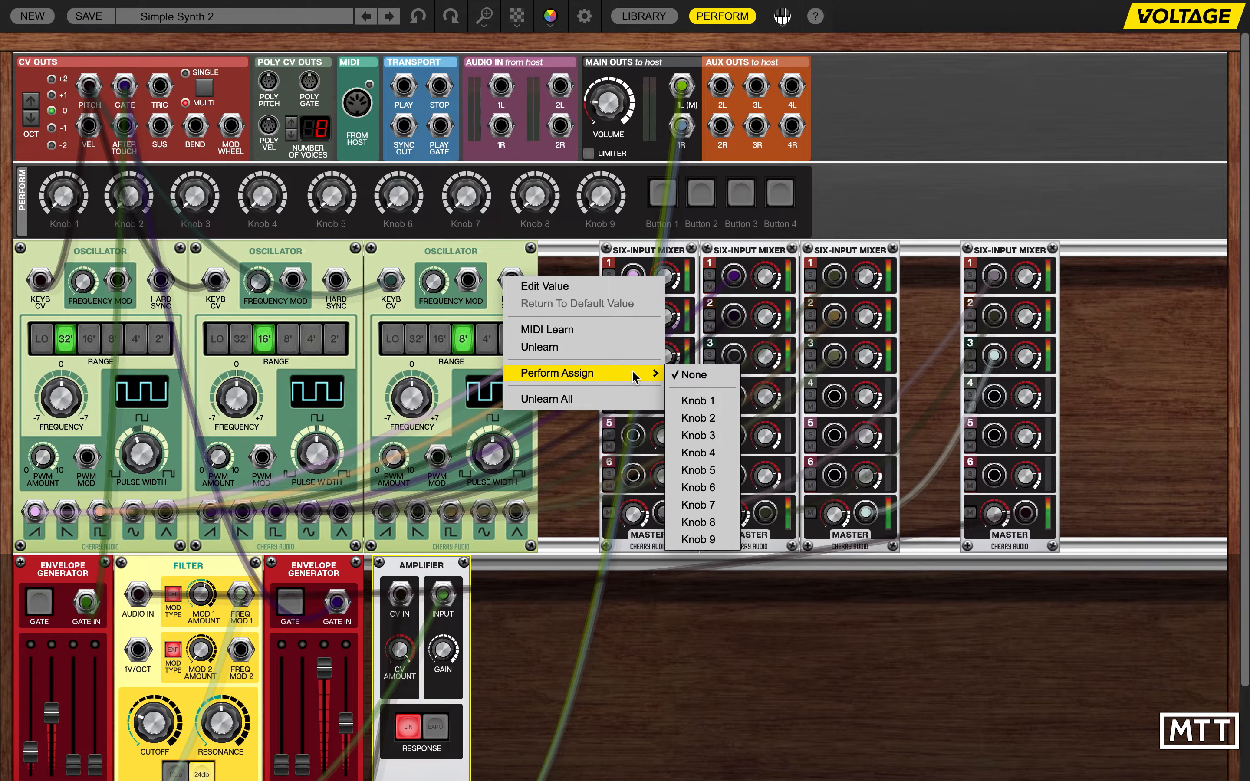
pyautogui.click(707, 402)
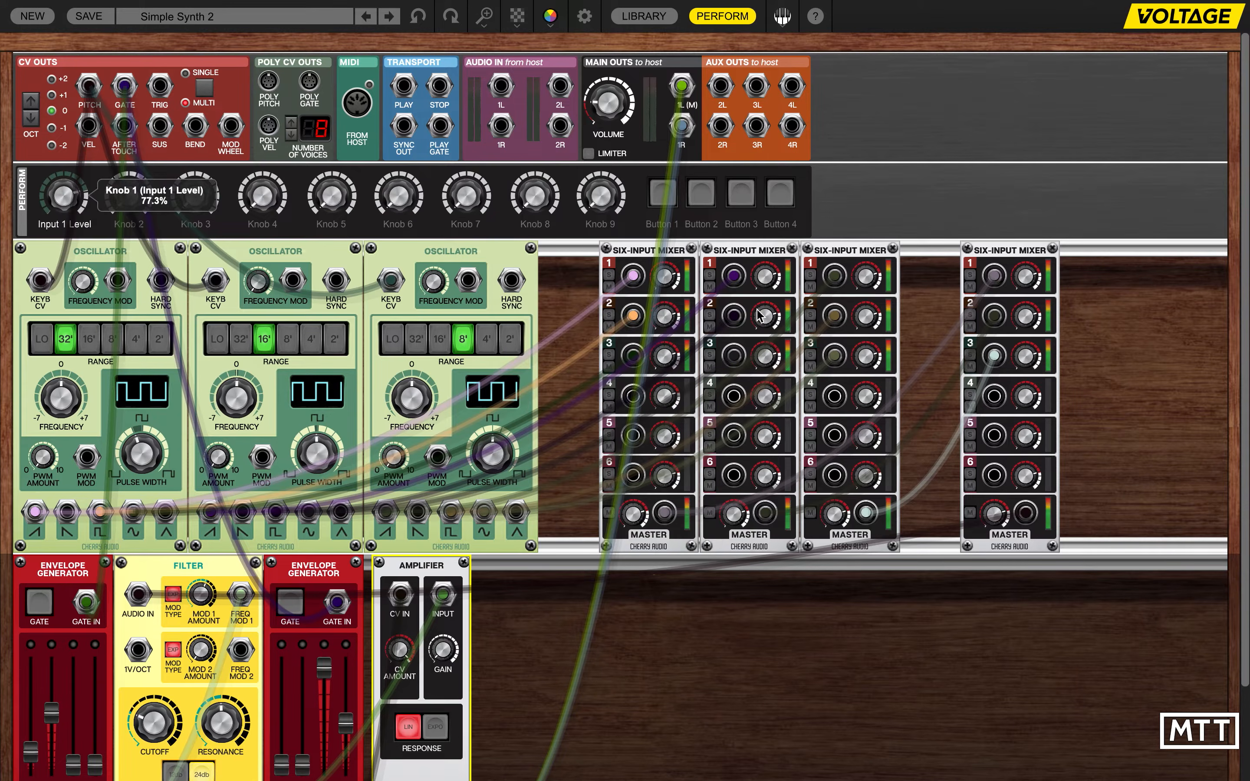
pyautogui.rightClick(761, 274)
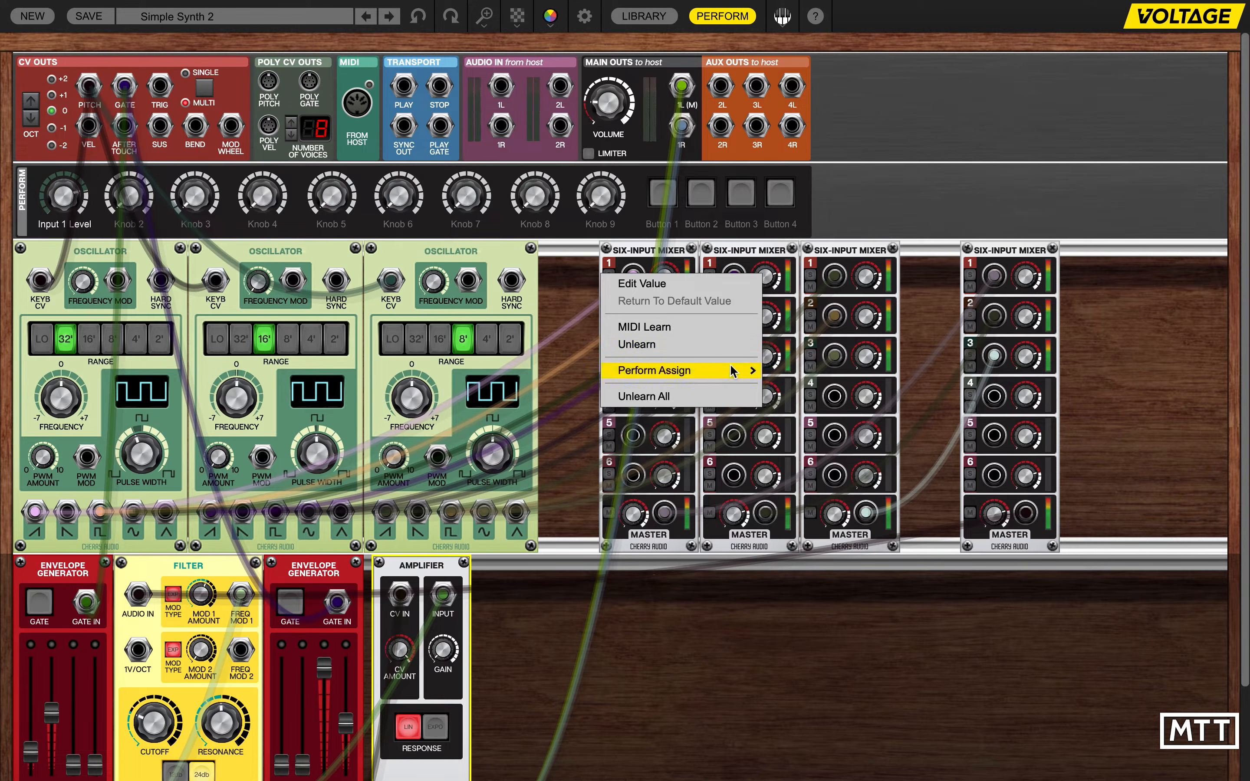
pyautogui.moveTo(734, 371)
pyautogui.click(804, 402)
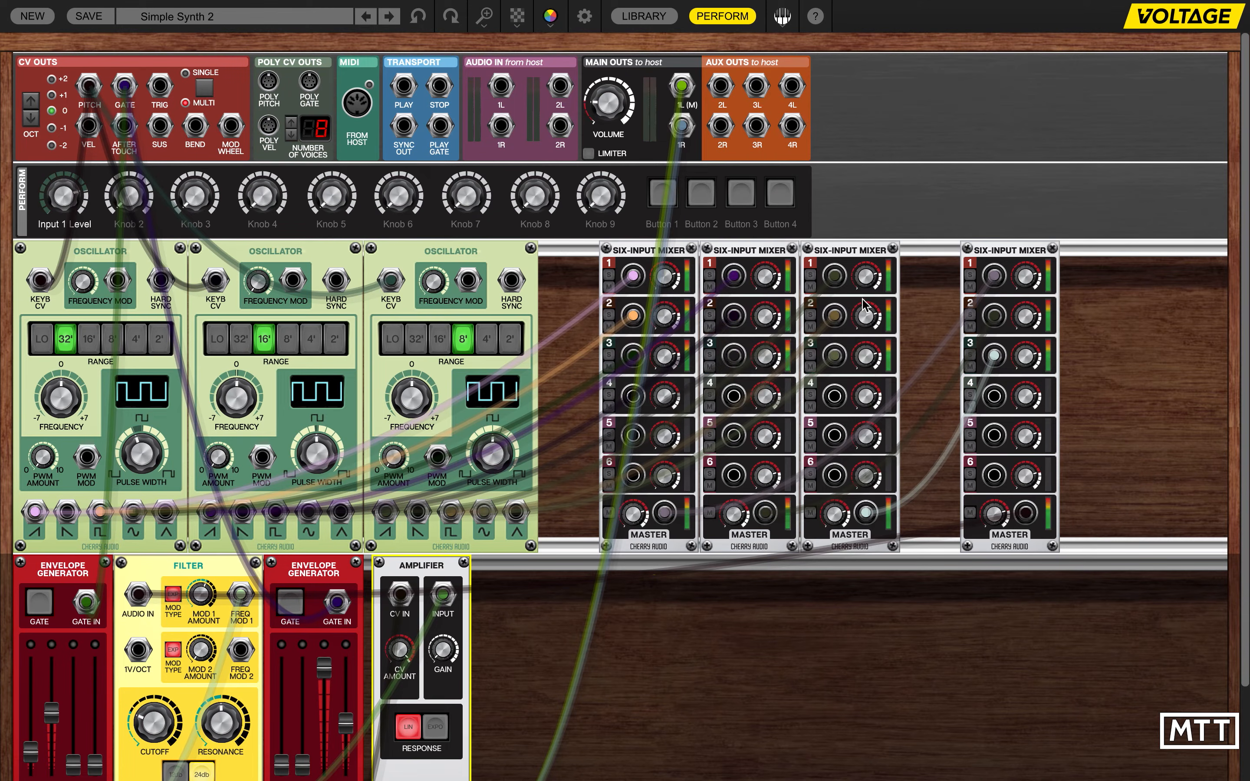
pyautogui.rightClick(870, 278)
pyautogui.moveTo(842, 370)
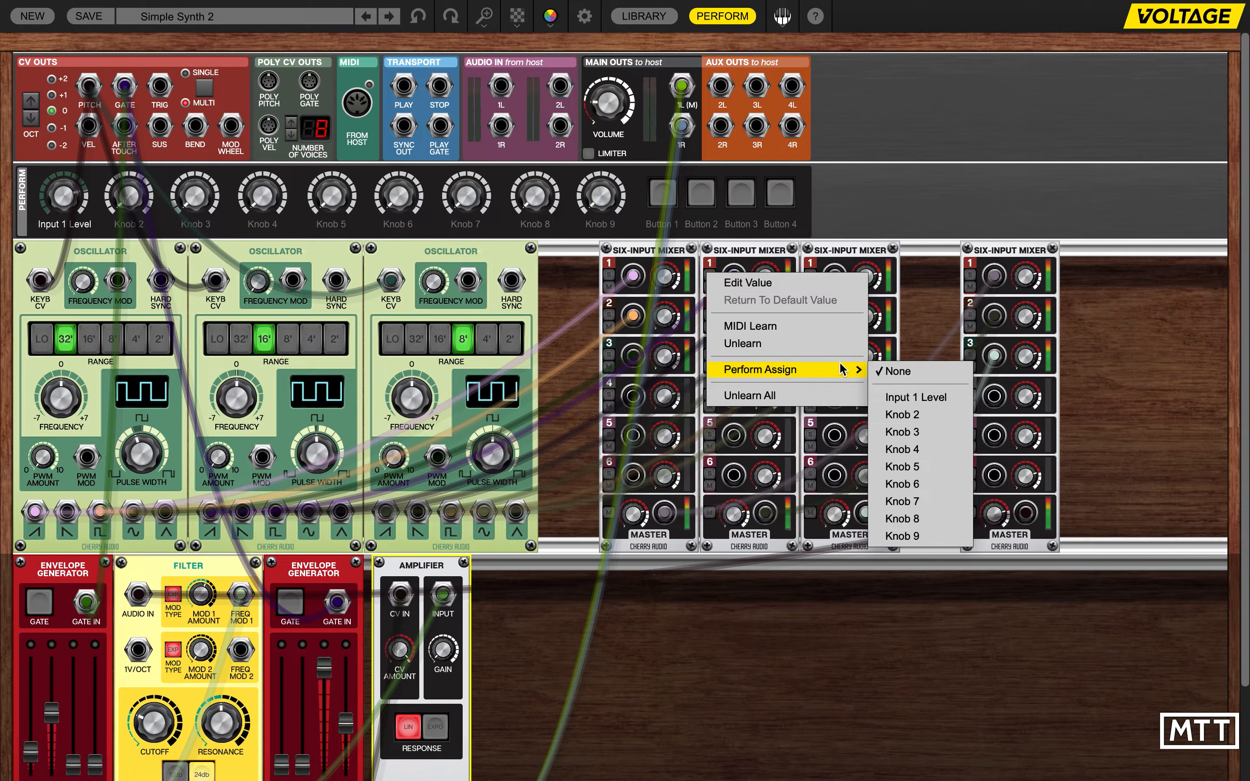
pyautogui.click(933, 403)
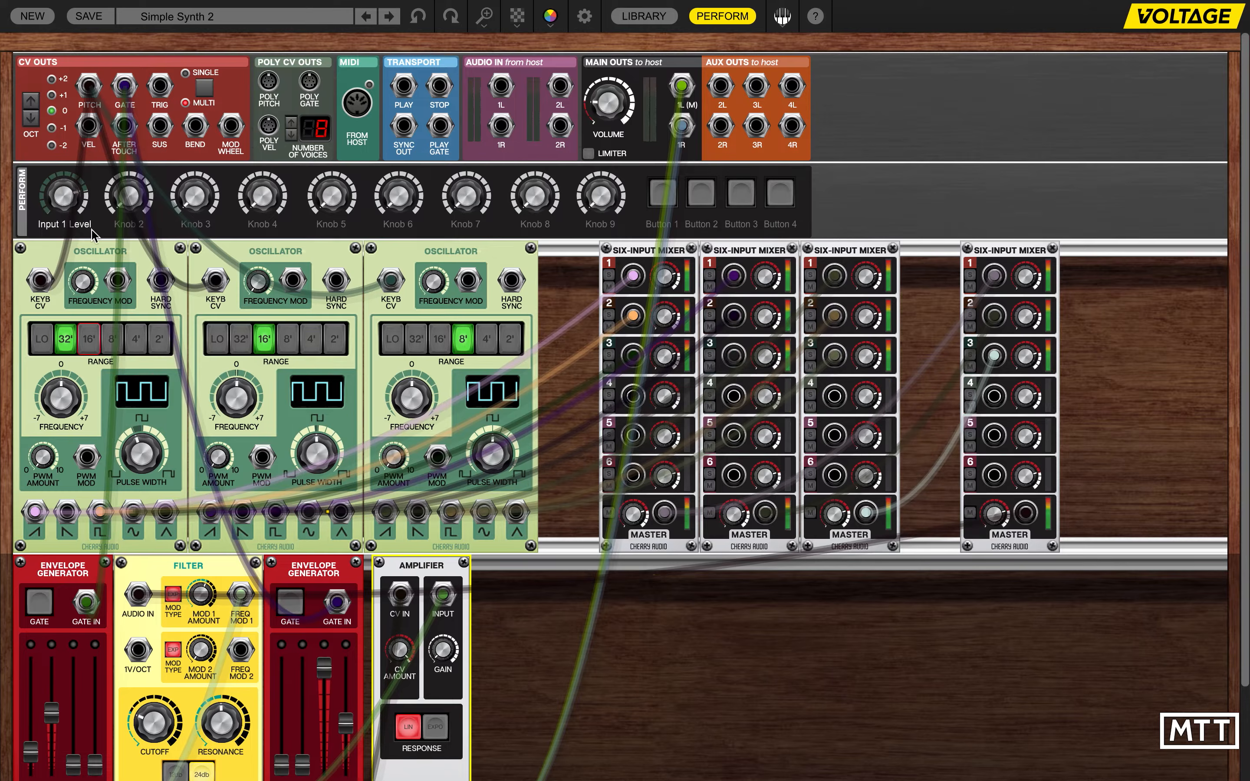
# Rename the first Perform knob to Saw
pyautogui.doubleClick(52, 222)
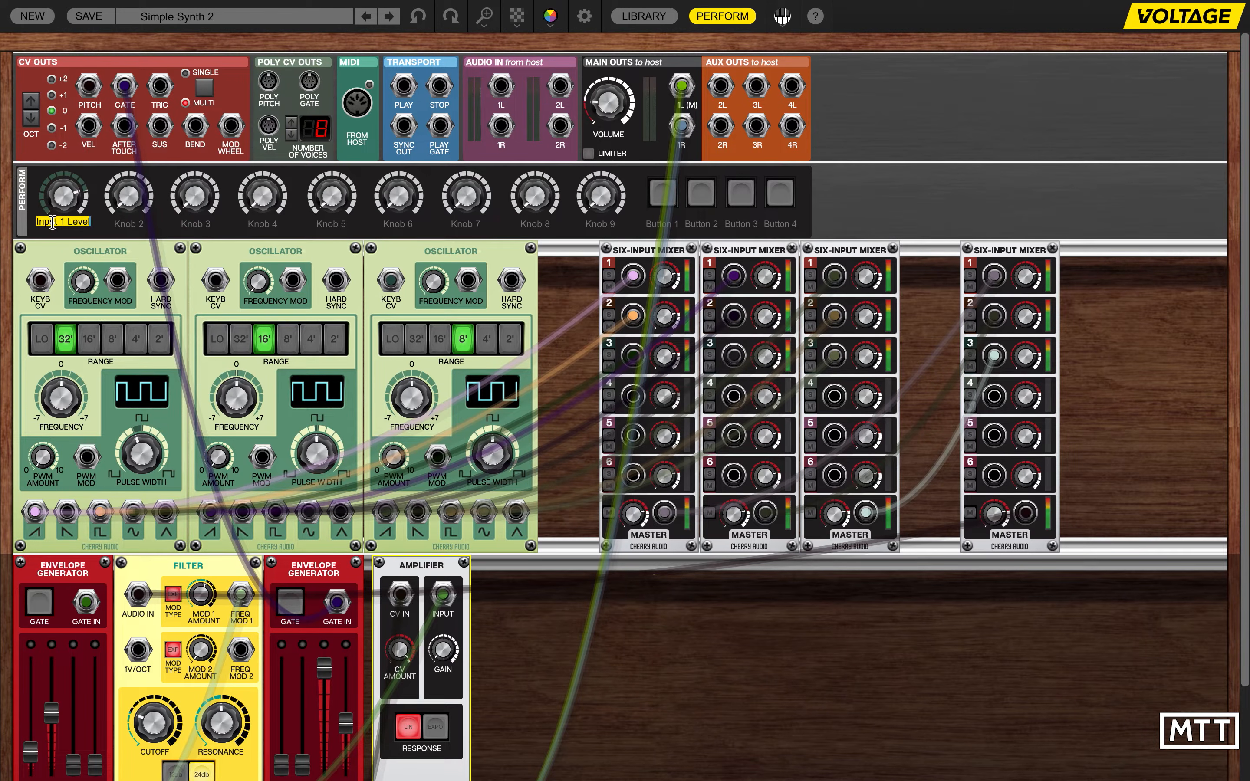
pyautogui.write('Saw')
pyautogui.press('Return')
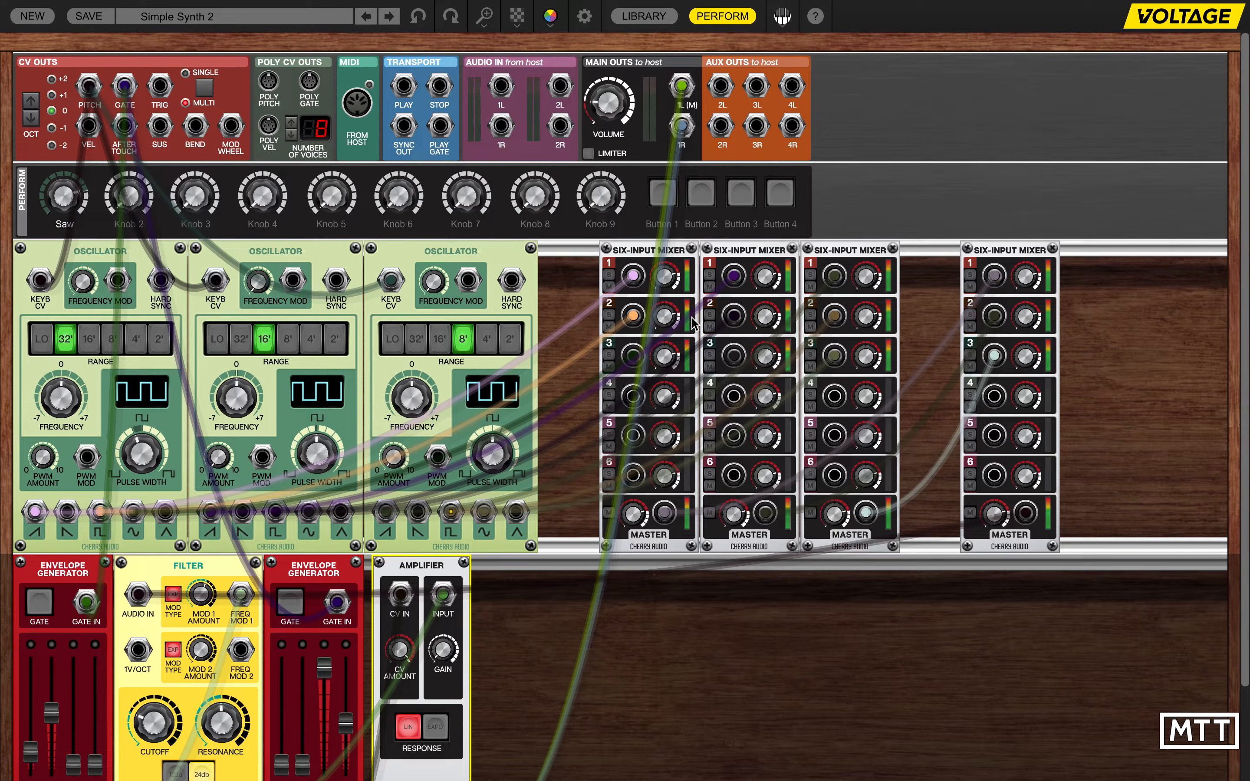
# Assign the input 2 level of each of the first three mixers to the second Perform knob
pyautogui.rightClick(666, 323)
pyautogui.moveTo(646, 414)
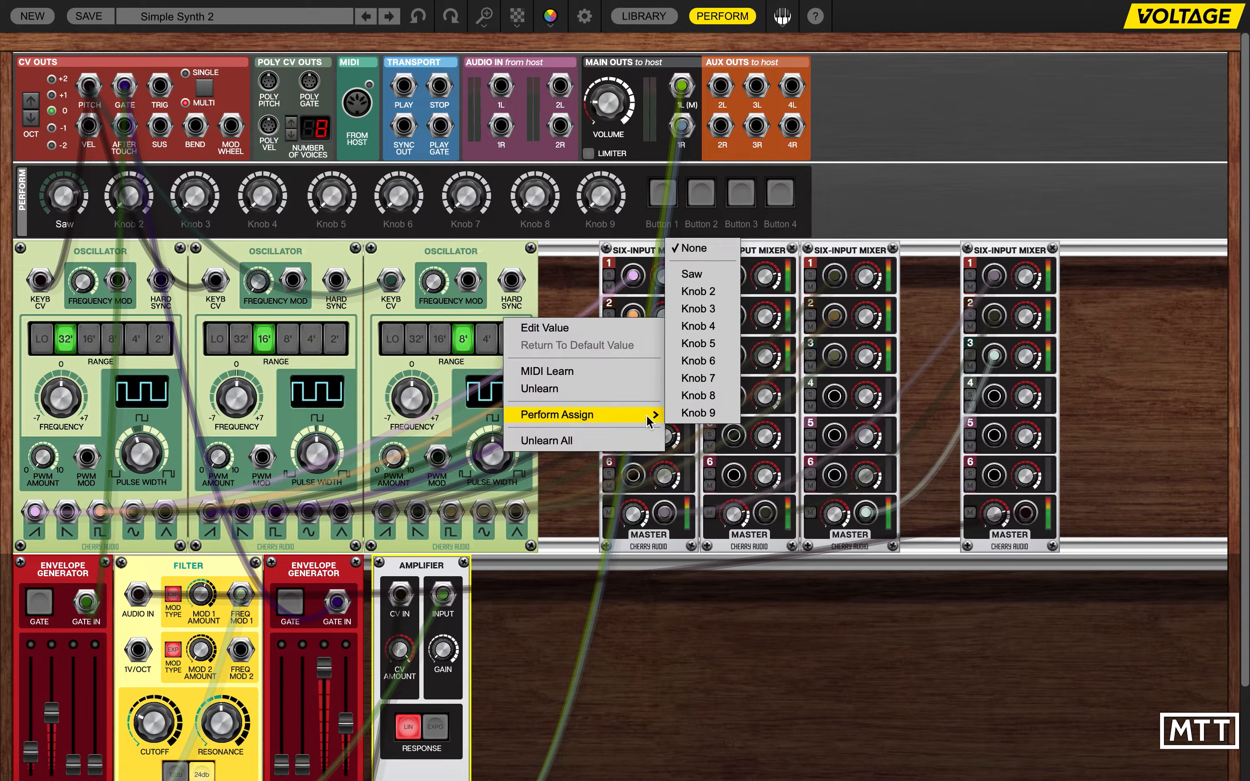
pyautogui.click(714, 294)
pyautogui.rightClick(761, 320)
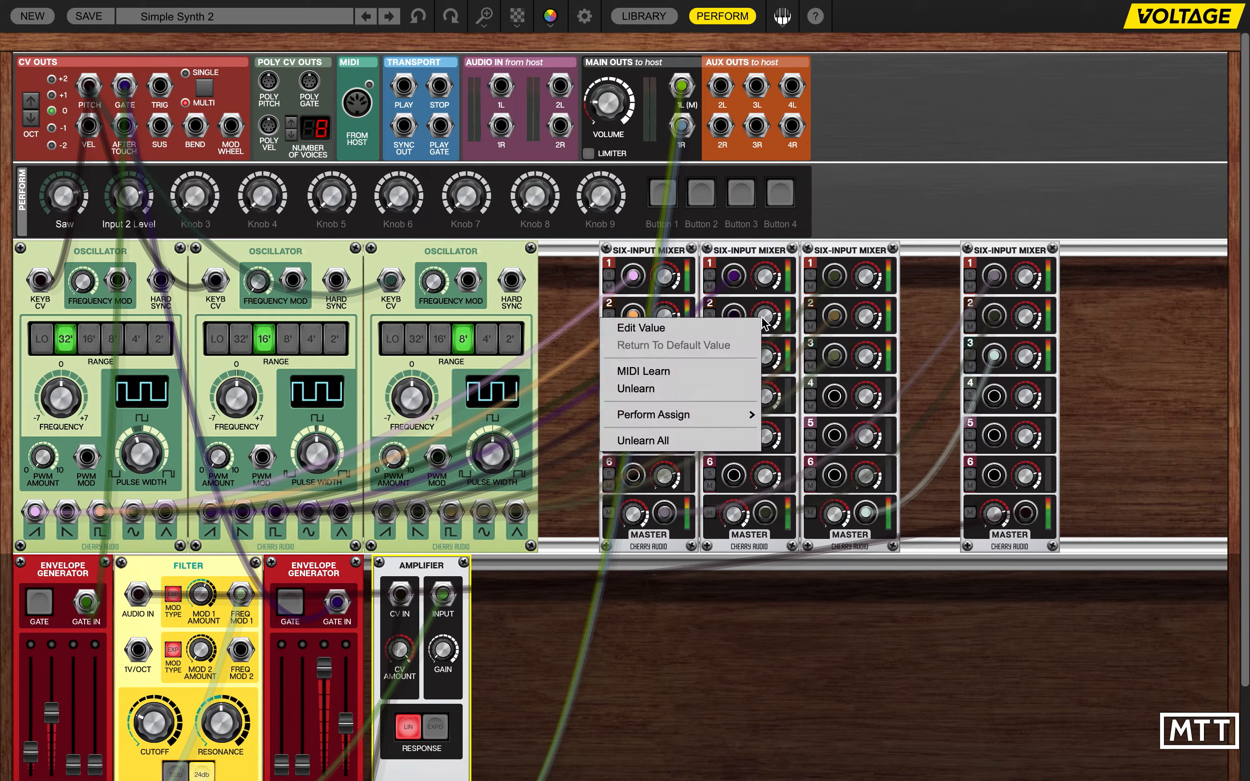
pyautogui.moveTo(743, 414)
pyautogui.click(824, 293)
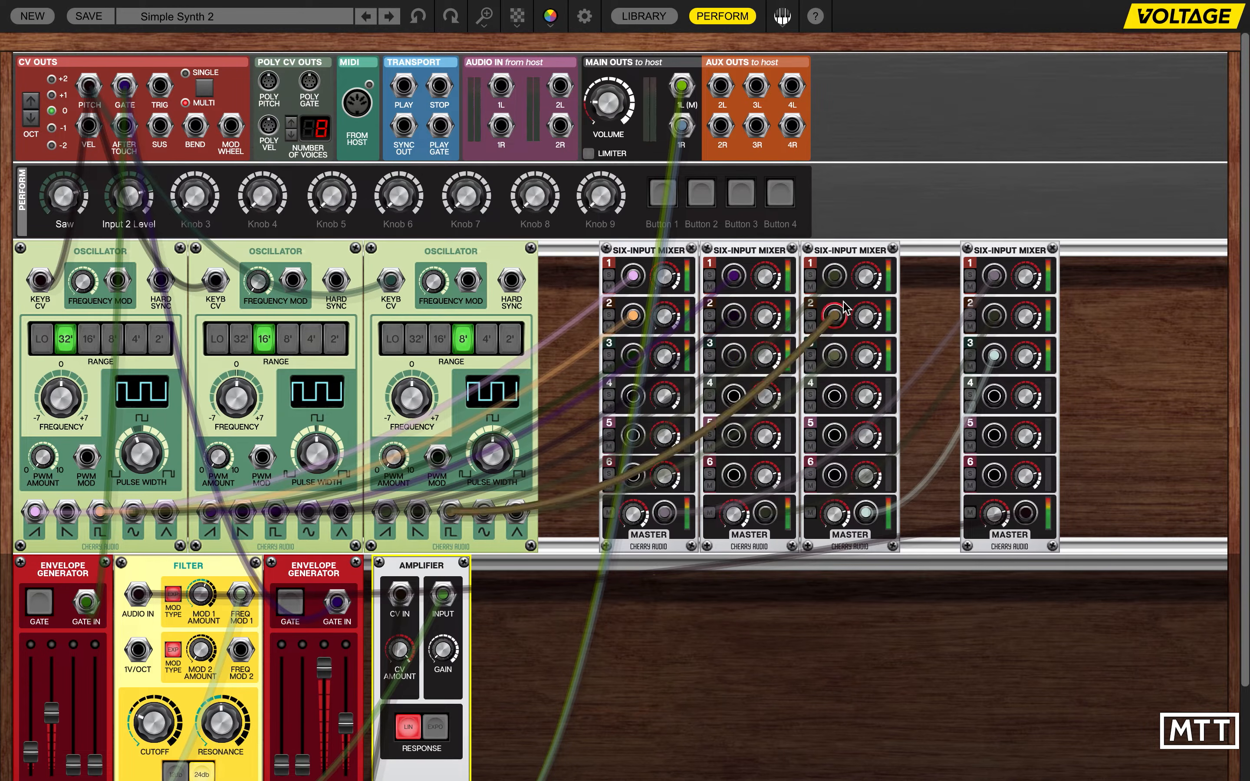
pyautogui.rightClick(868, 318)
pyautogui.moveTo(843, 412)
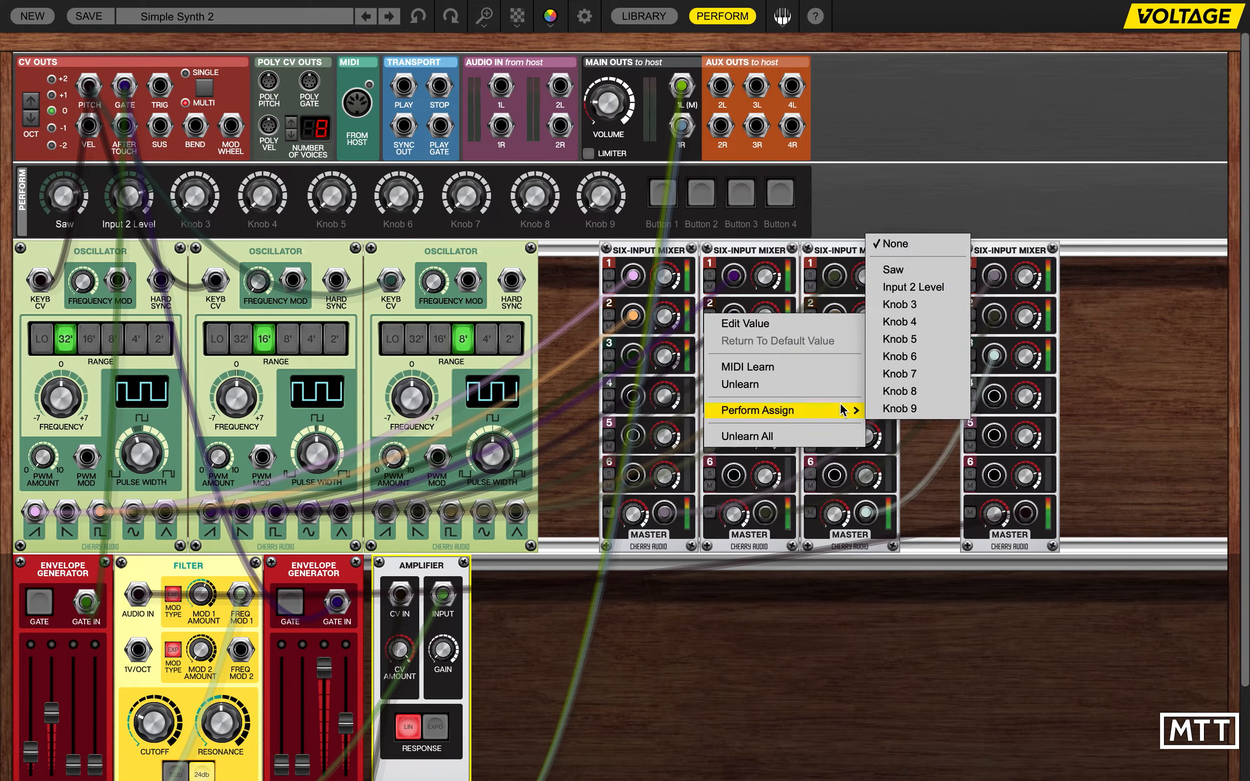
pyautogui.click(931, 285)
# Rename the second Perform knob to Square
pyautogui.doubleClick(129, 223)
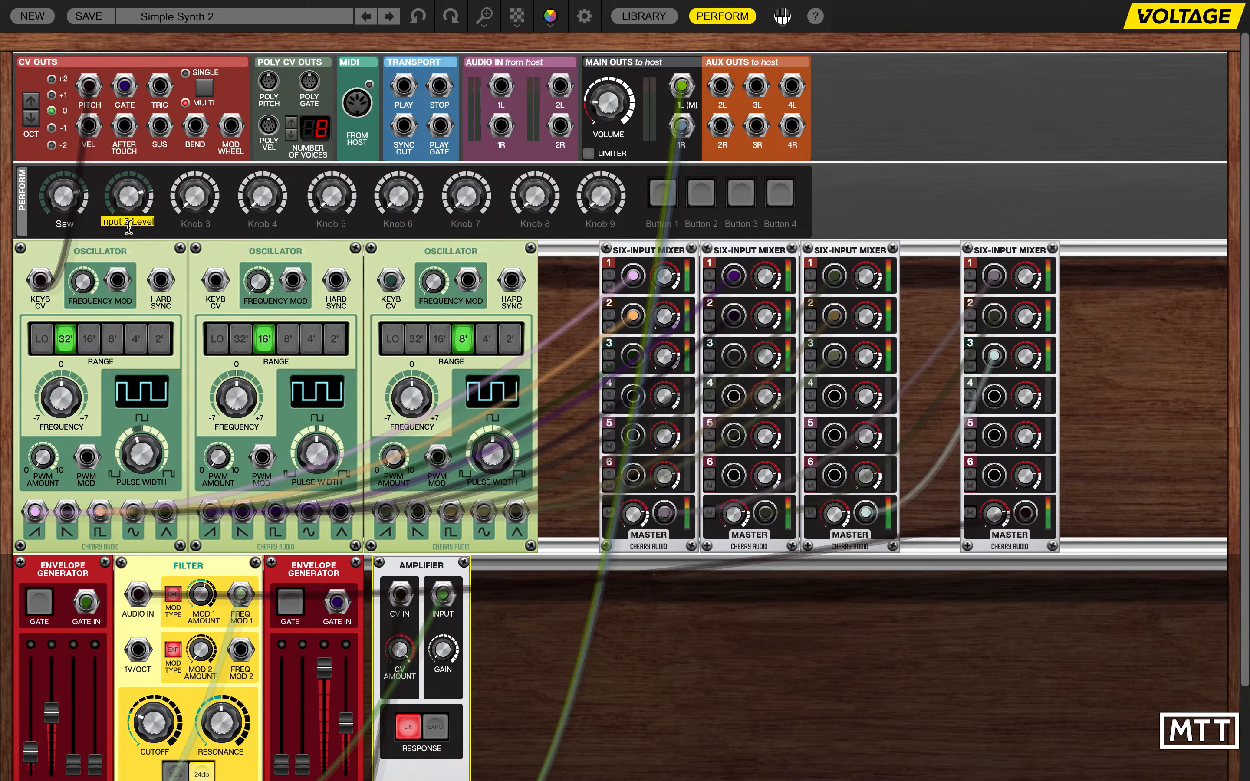
pyautogui.press('BackSpace')
pyautogui.write('Sqaa')
pyautogui.press('BackSpace')
pyautogui.press('BackSpace')
pyautogui.write('uare')
pyautogui.press('Return')
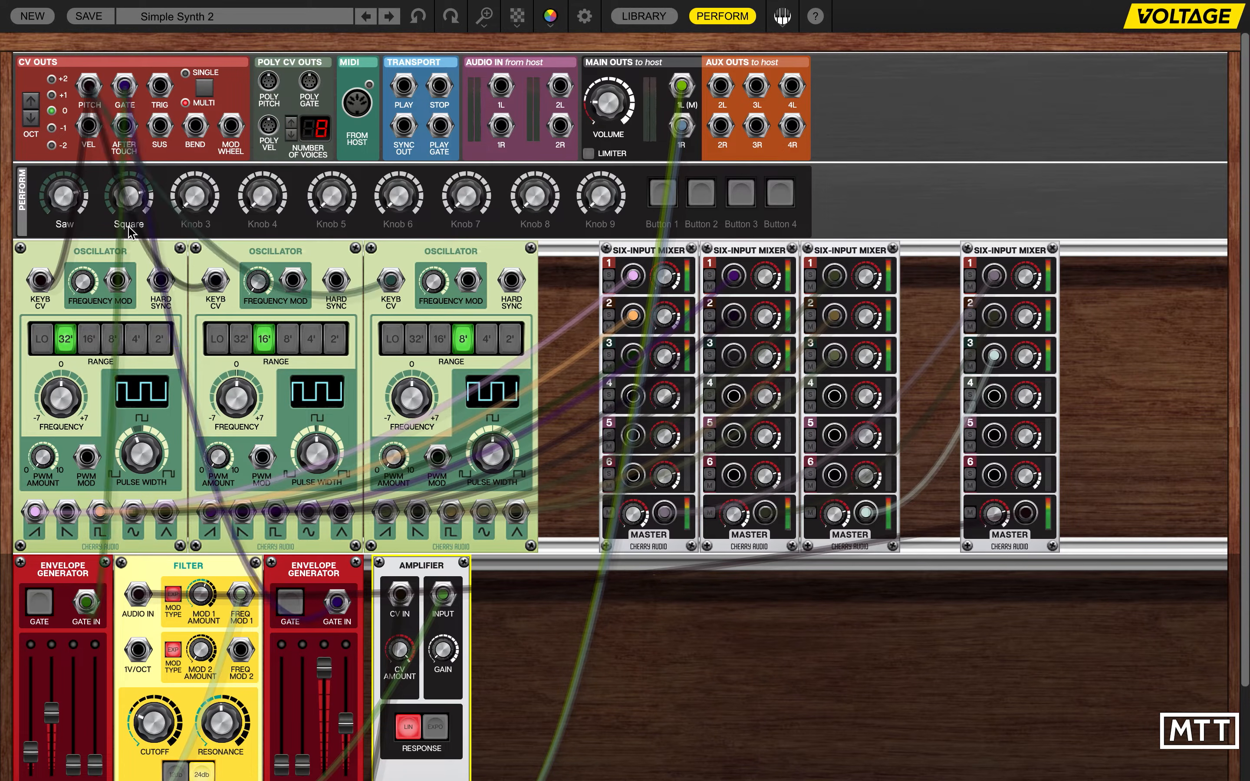
# Assign the input 3 level of each of the first three mixers to the third Perform knob
pyautogui.rightClick(665, 360)
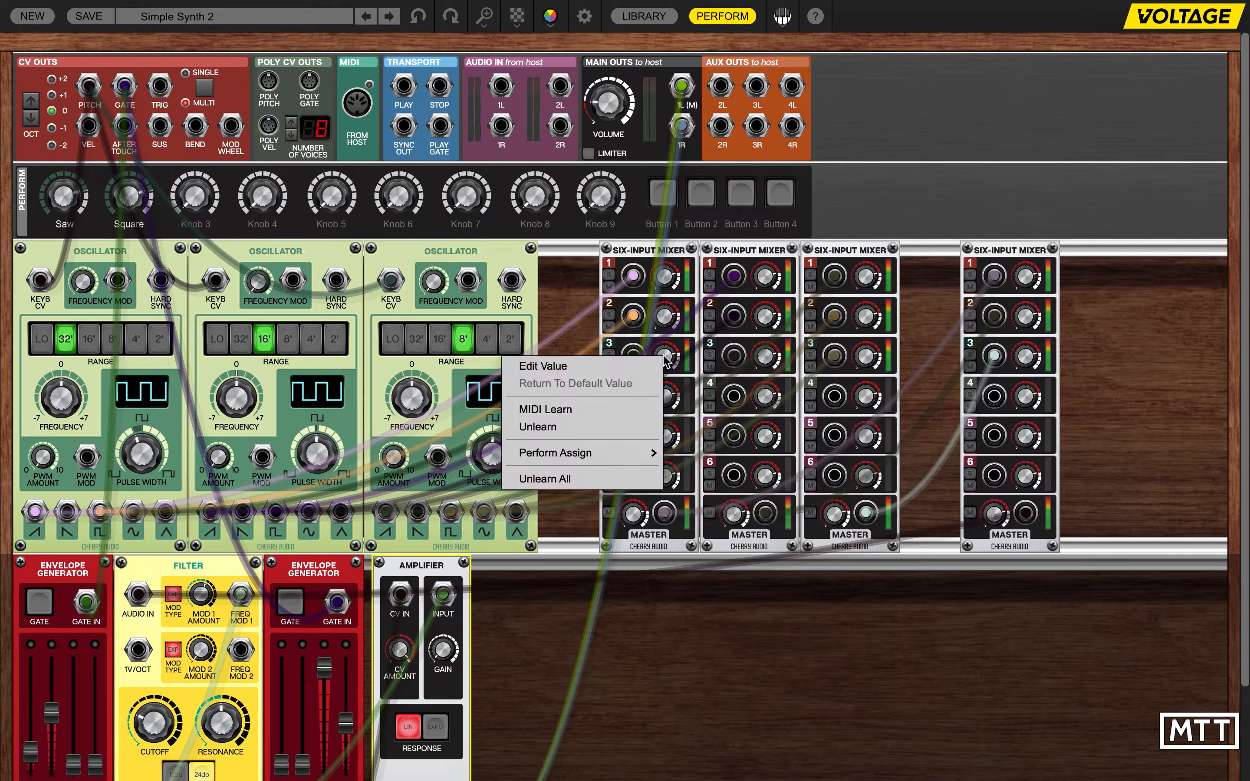
pyautogui.moveTo(646, 453)
pyautogui.click(696, 346)
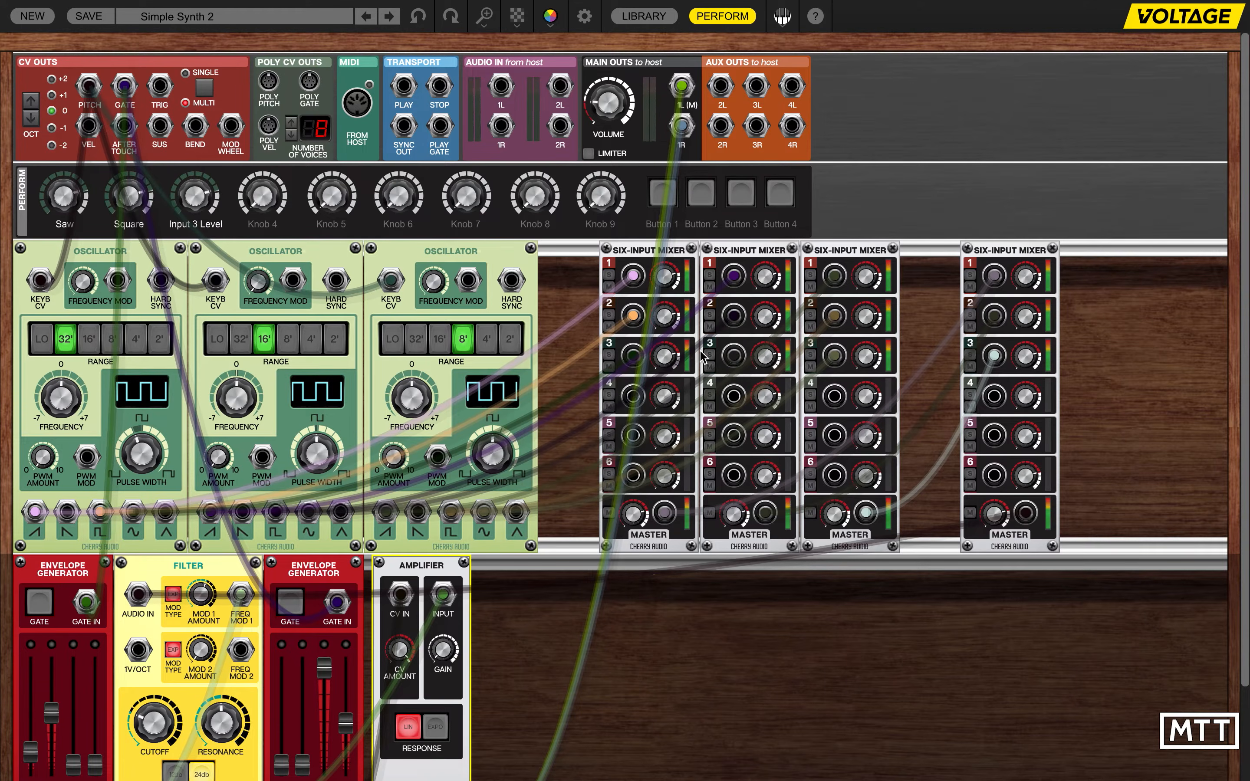
pyautogui.rightClick(763, 360)
pyautogui.moveTo(746, 459)
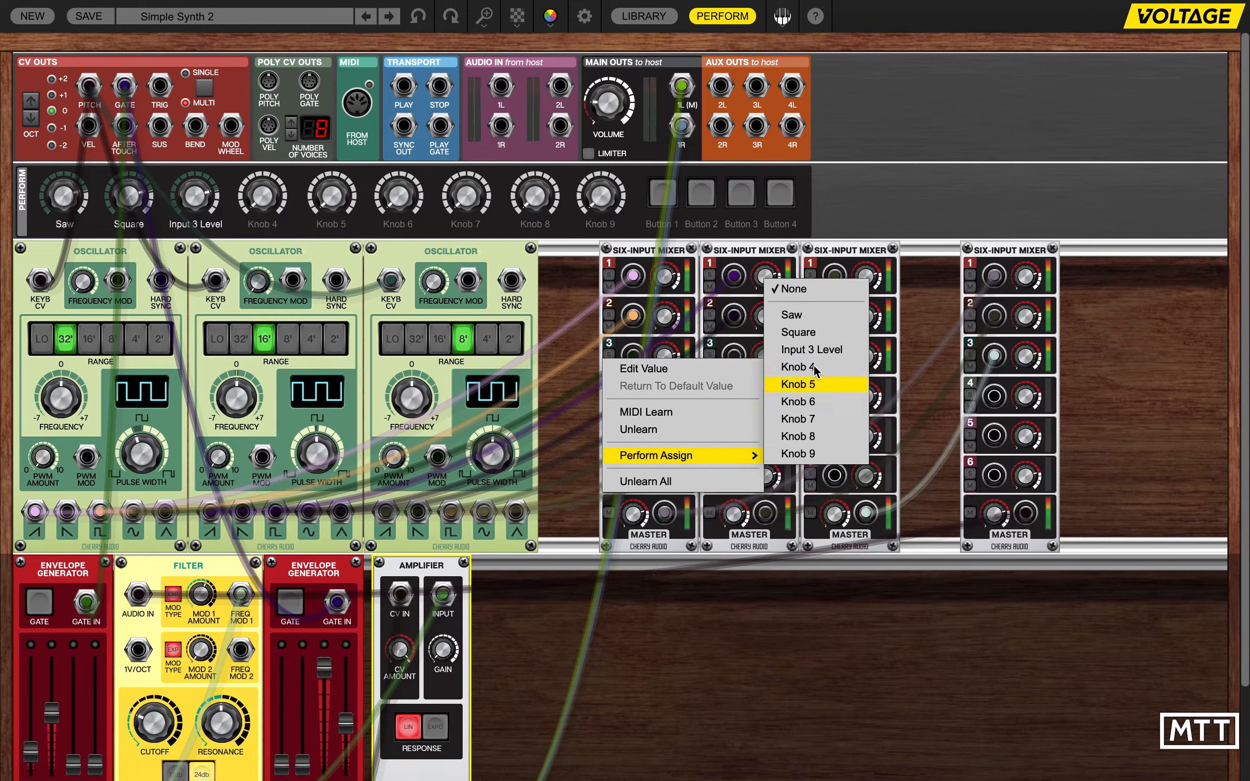
pyautogui.click(820, 352)
pyautogui.rightClick(865, 360)
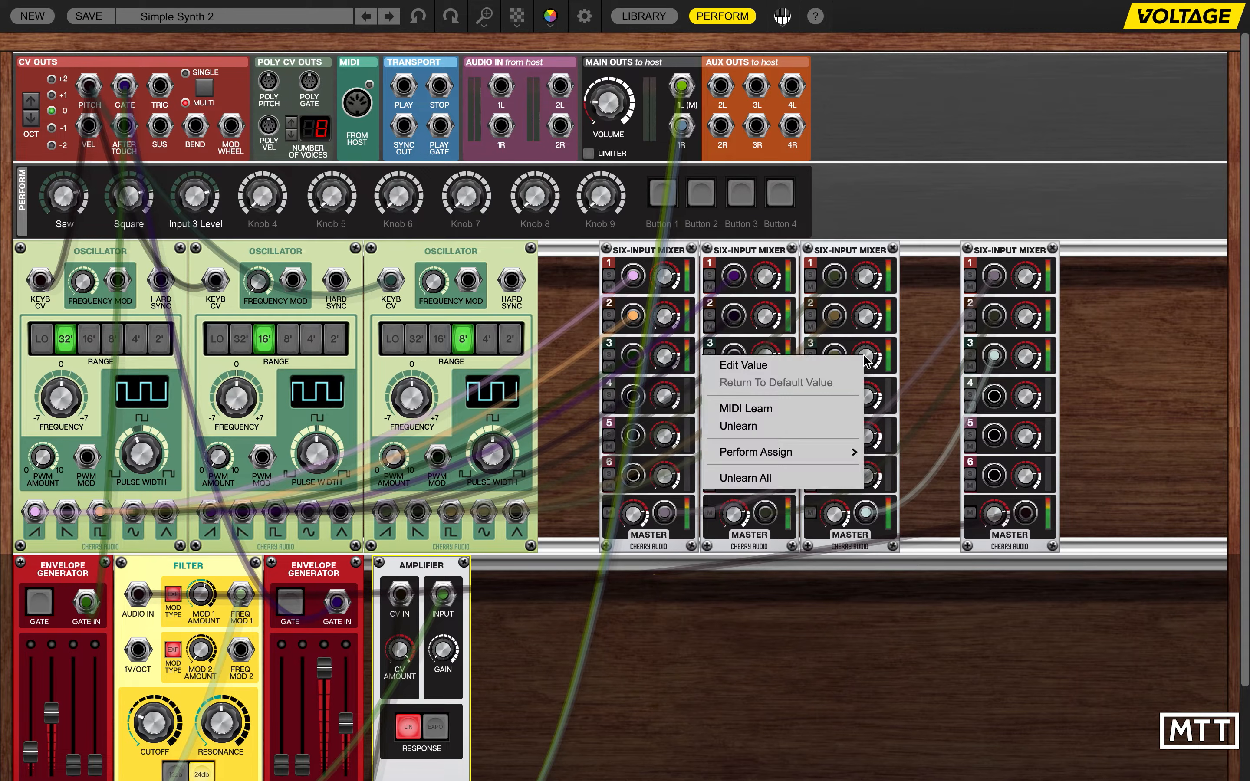
pyautogui.moveTo(837, 455)
pyautogui.click(915, 350)
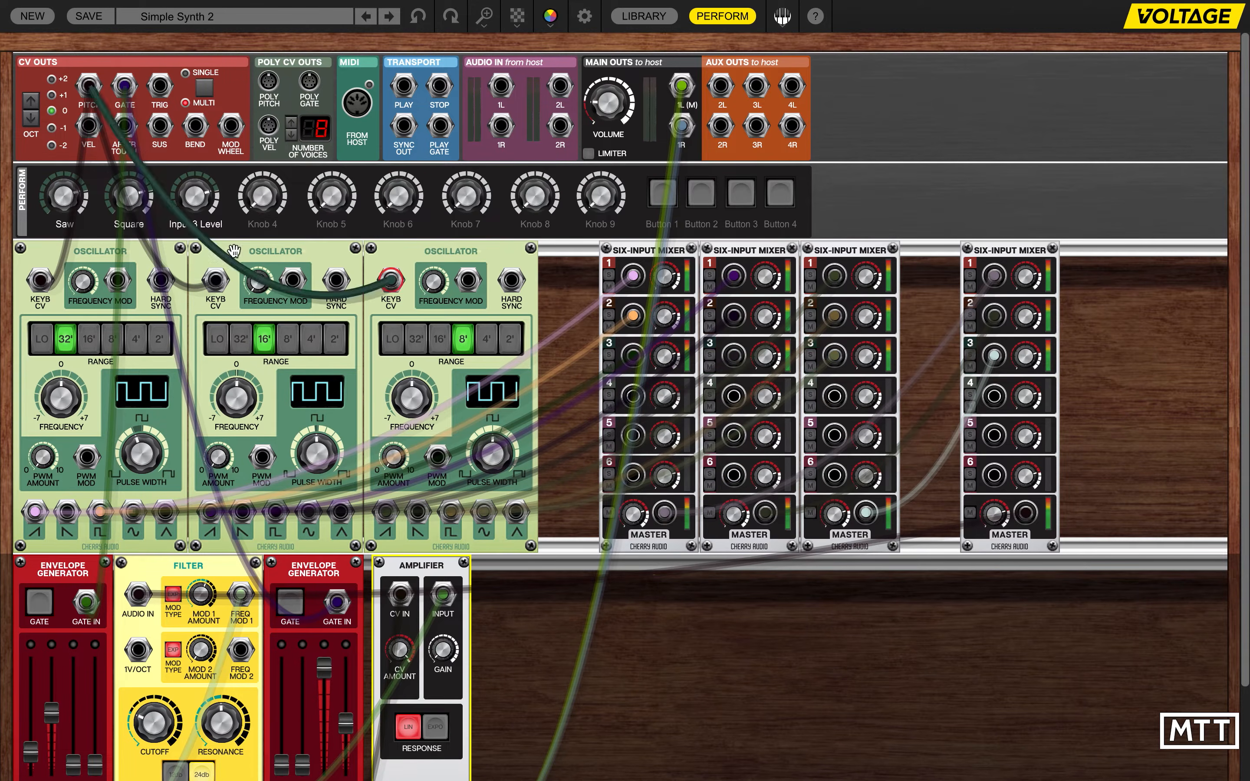
# Rename the third Perform knob to Sine
pyautogui.doubleClick(206, 226)
pyautogui.write('Sine')
pyautogui.press('Return')
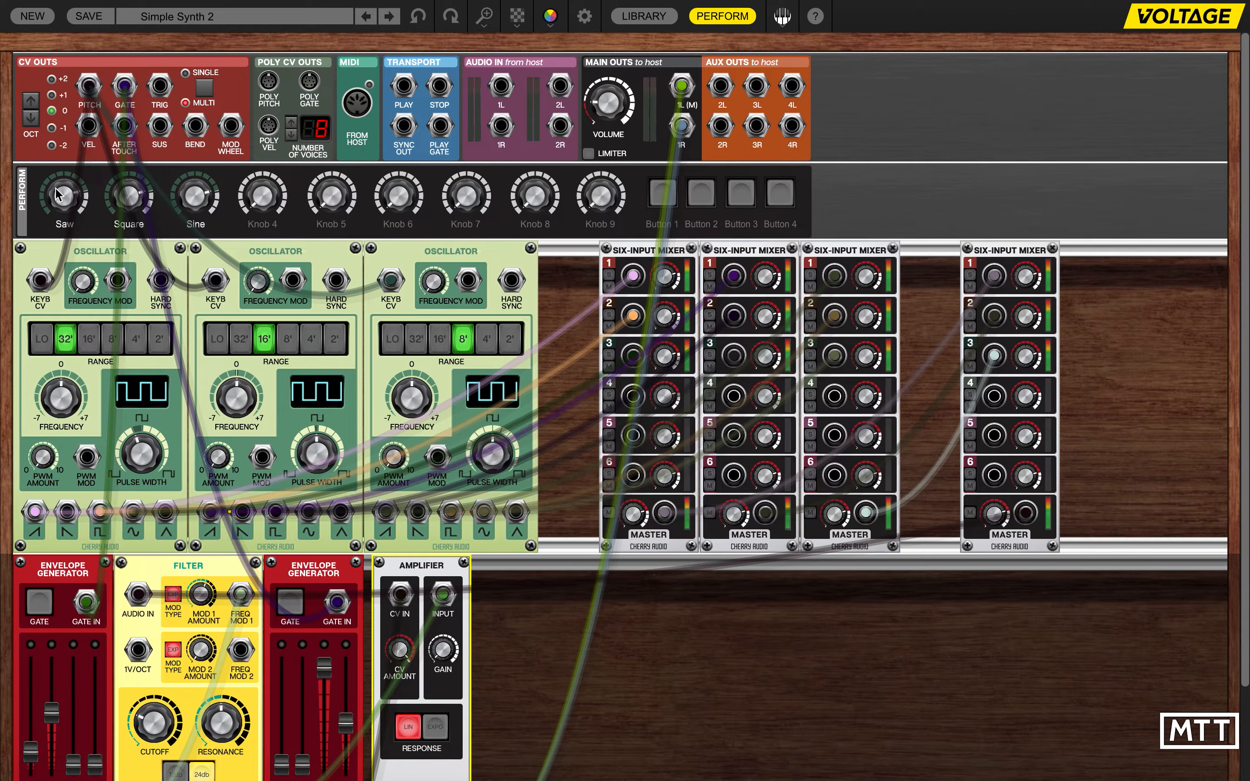
# Try out the waveform controls by setting the Saw knob to about 75% and lowering the Square and Sine knobs
pyautogui.moveTo(41, 286); pyautogui.dragTo(40, 206)
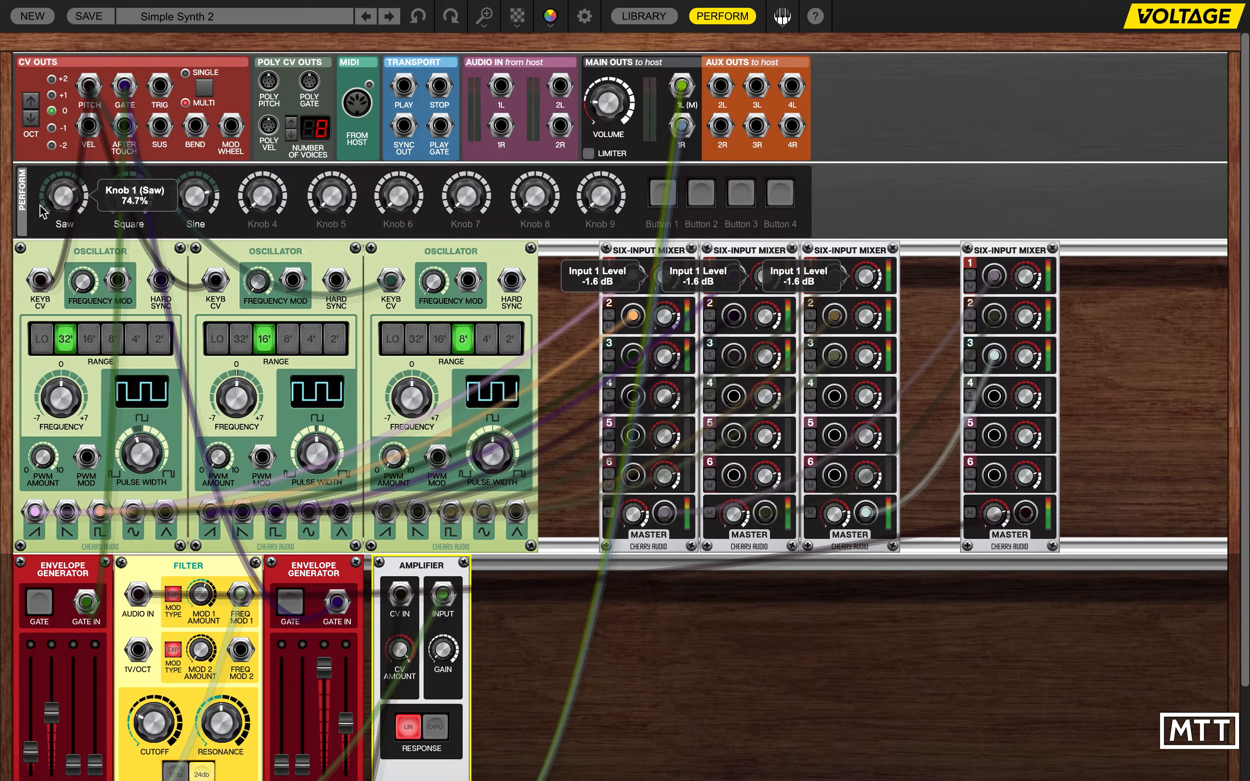
pyautogui.moveTo(119, 200); pyautogui.dragTo(119, 282)
pyautogui.moveTo(190, 198); pyautogui.dragTo(196, 295)
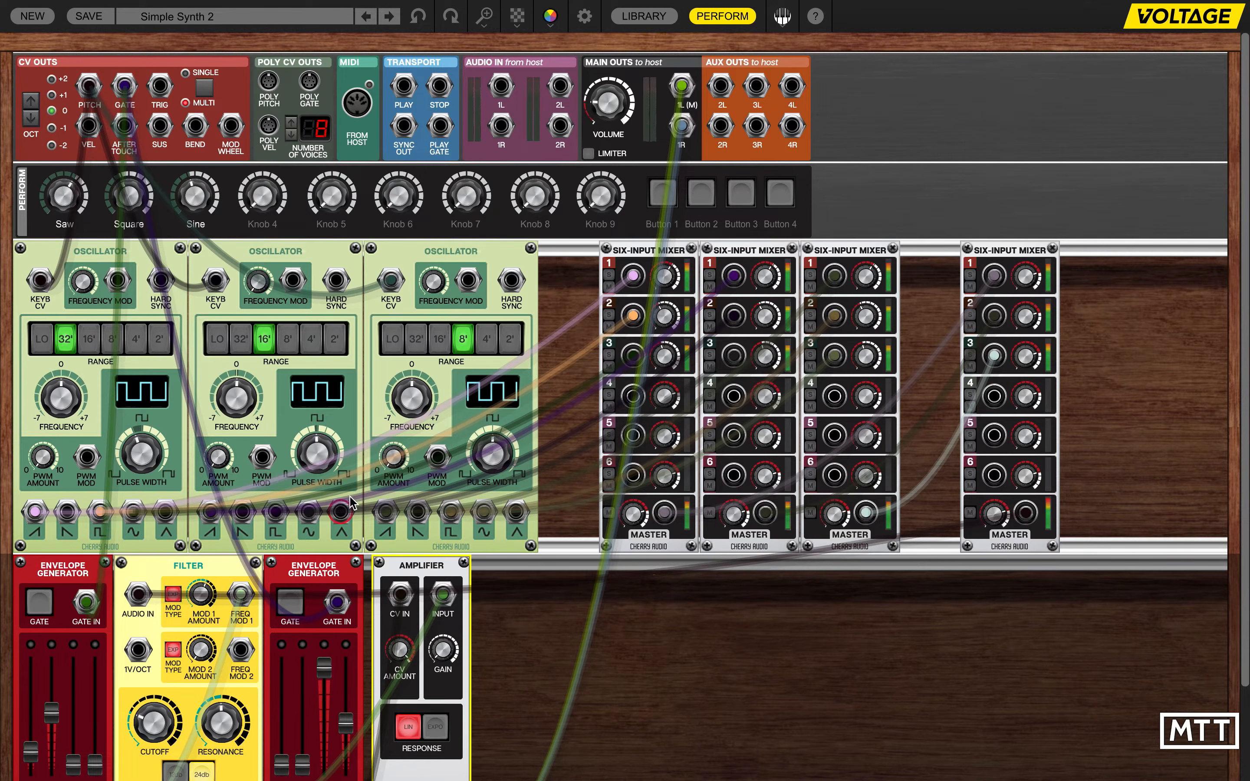
# Try to patch the third oscillator's sine output to input 3 of the third mixer, and undo the cable change
pyautogui.moveTo(484, 512); pyautogui.dragTo(834, 356)
pyautogui.hotkey('ctrl', 'z')
# Assign the fourth mixer's input 1, 2 and 3 levels to Perform knobs 4, 5 and 6 respectively
pyautogui.moveTo(1024, 281)
pyautogui.moveTo(260, 217)
pyautogui.rightClick(1035, 279)
pyautogui.moveTo(1003, 370)
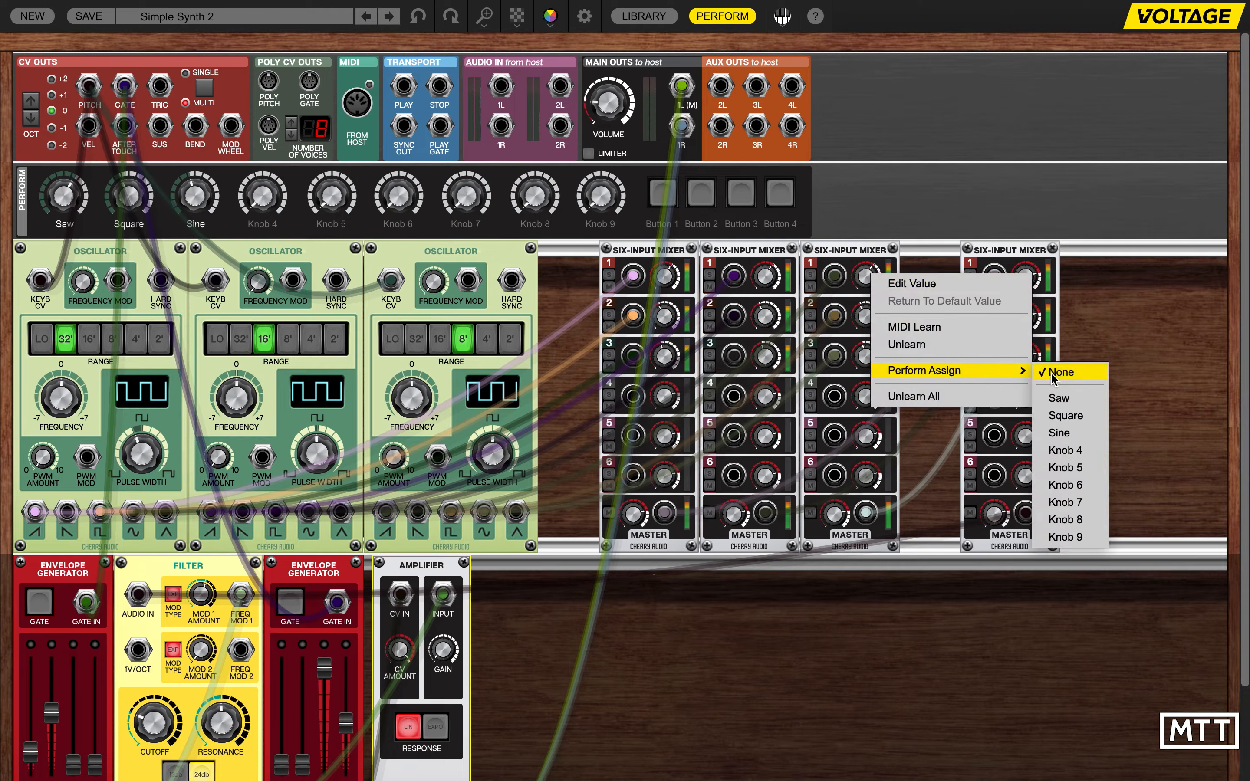
pyautogui.click(1066, 451)
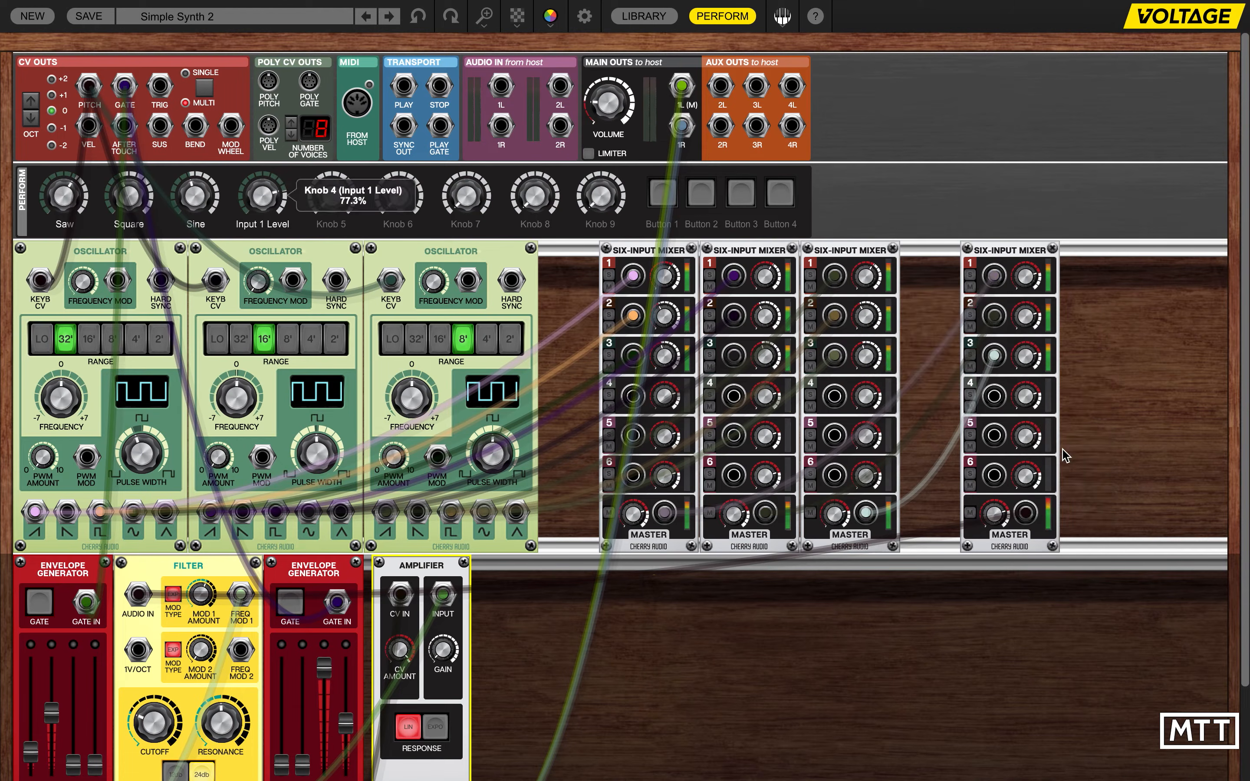
pyautogui.rightClick(1026, 325)
pyautogui.moveTo(1008, 418)
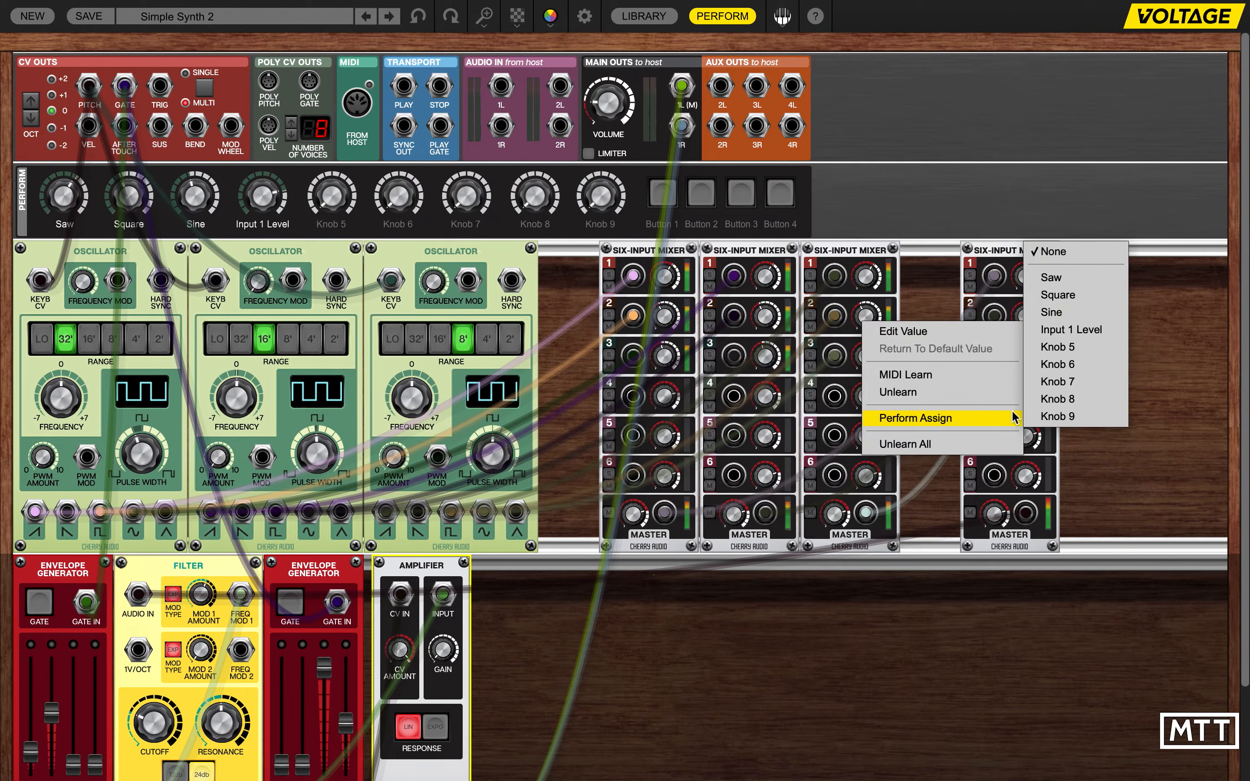
pyautogui.click(1080, 342)
pyautogui.rightClick(1028, 358)
pyautogui.moveTo(1008, 450)
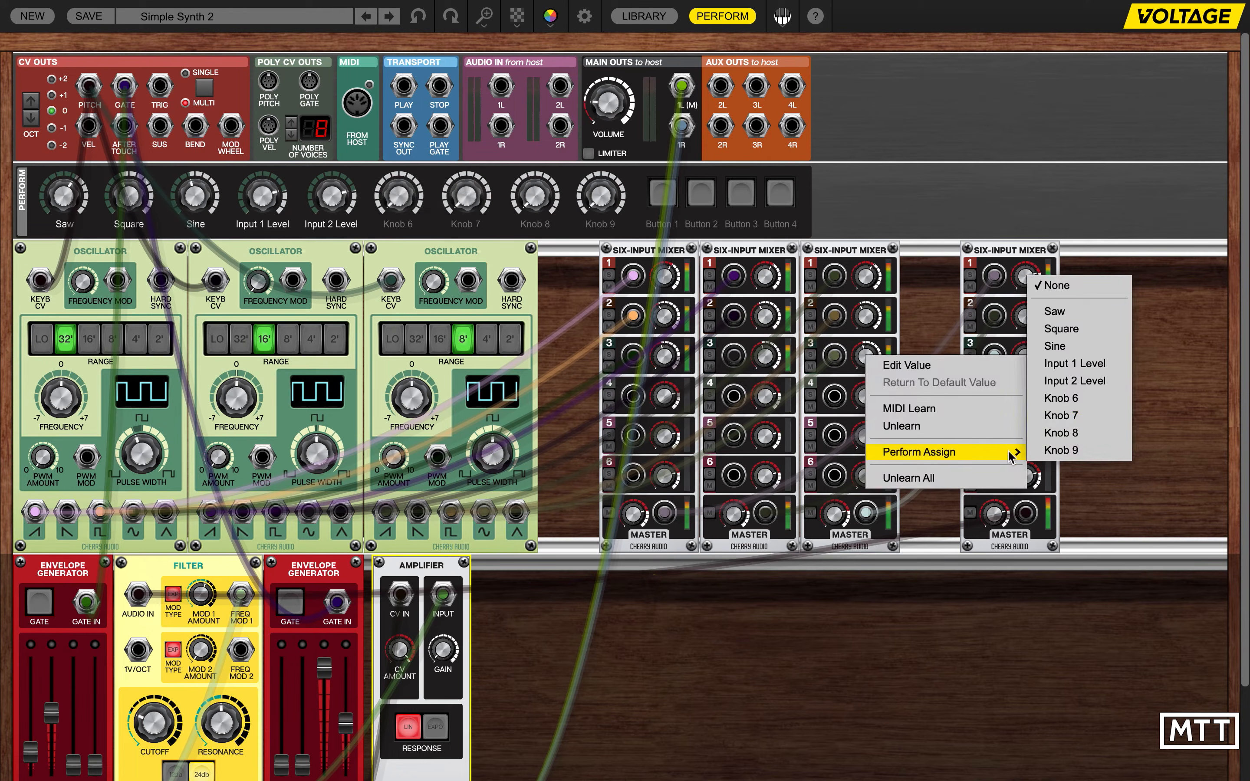
pyautogui.click(1065, 399)
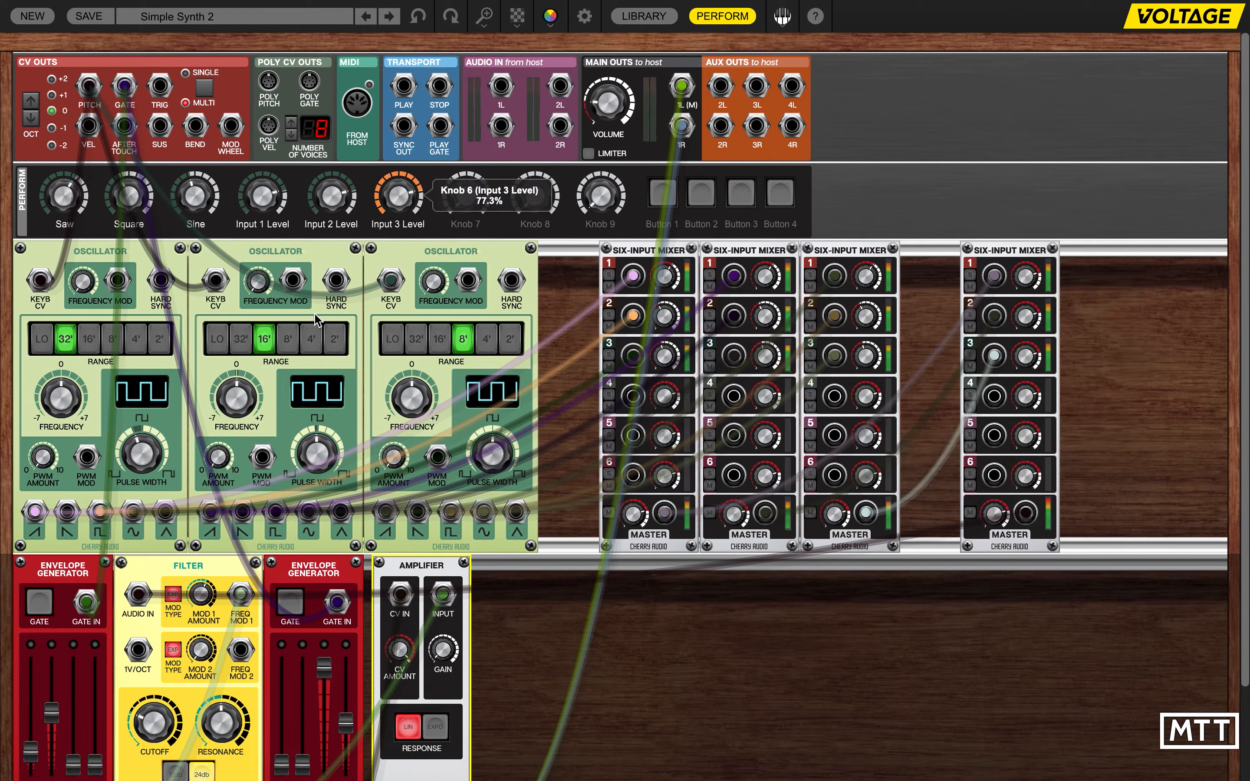
# Rename Perform knobs 4, 5 and 6 to 32', 16' and 8'
pyautogui.doubleClick(263, 223)
pyautogui.write('32')
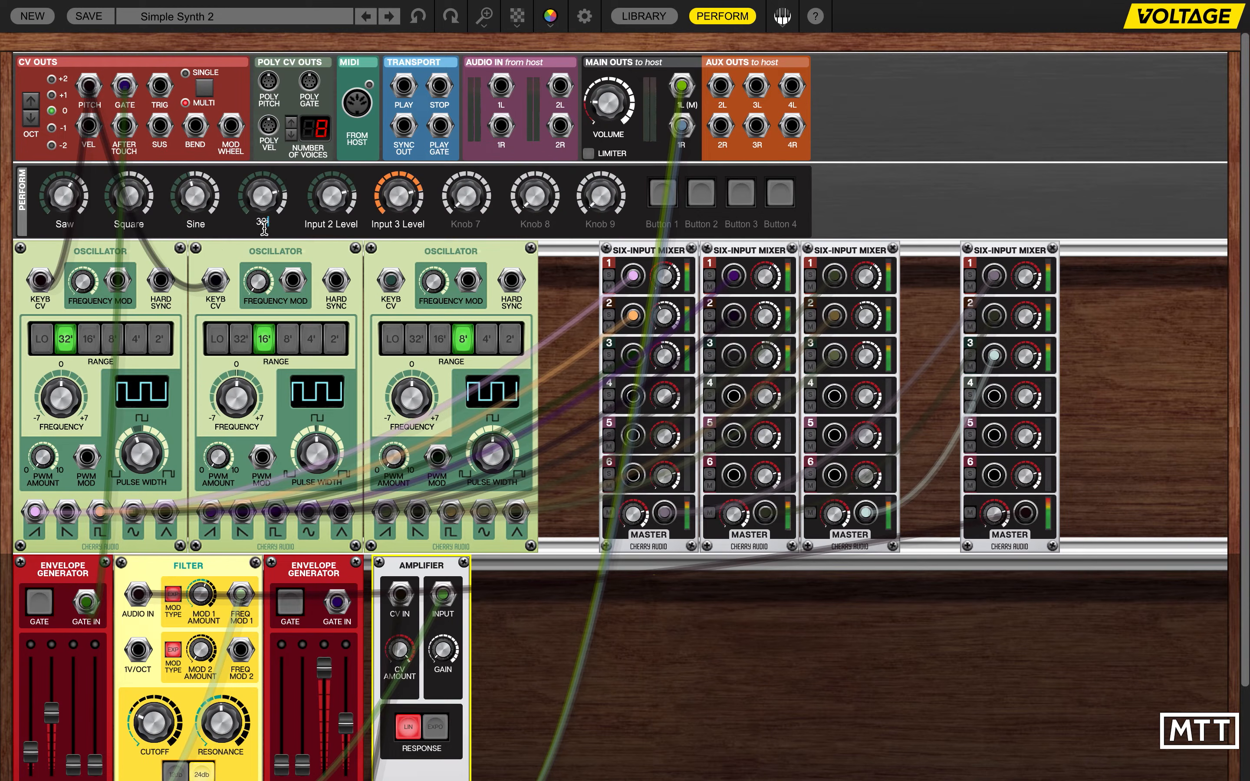
pyautogui.press('Return')
pyautogui.doubleClick(332, 226)
pyautogui.write("16'")
pyautogui.press('Return')
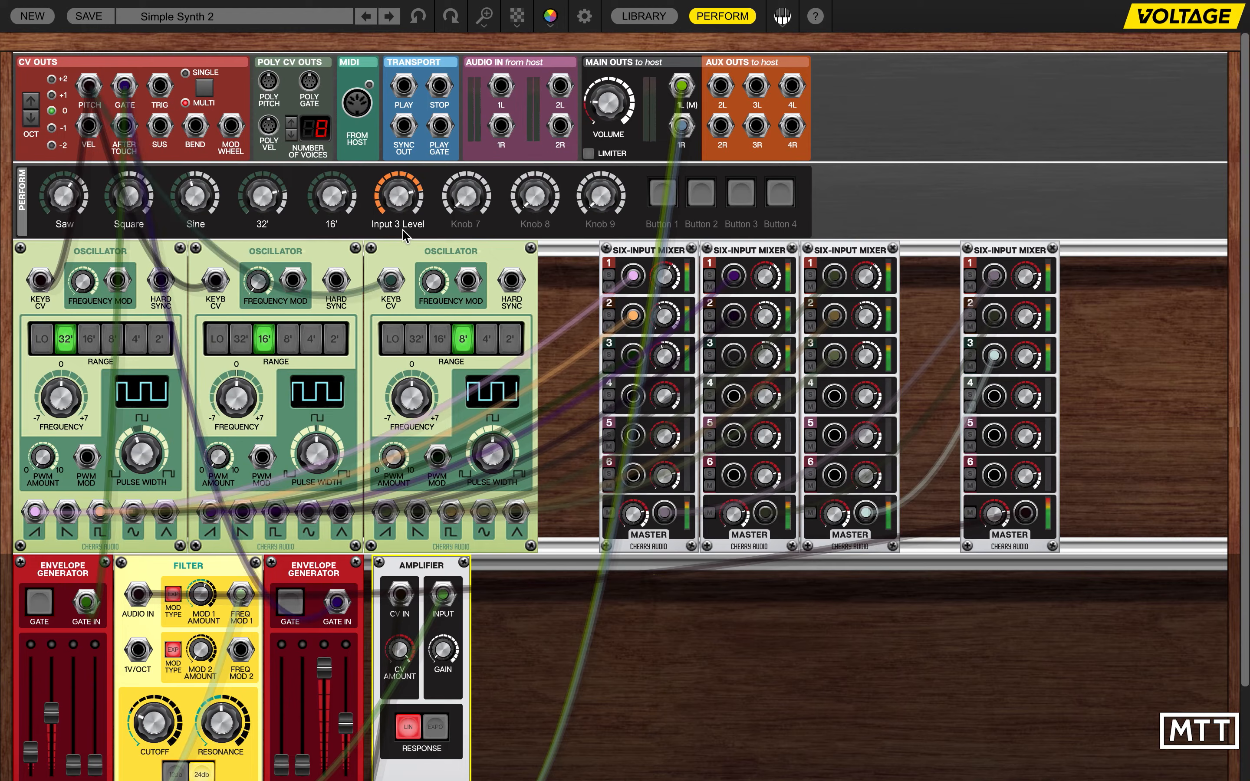
pyautogui.doubleClick(400, 225)
pyautogui.write("8'")
pyautogui.press('Return')
# Turn the 8' and 16' Perform knobs fully down to isolate the 32' oscillator
pyautogui.moveTo(391, 190); pyautogui.dragTo(385, 419)
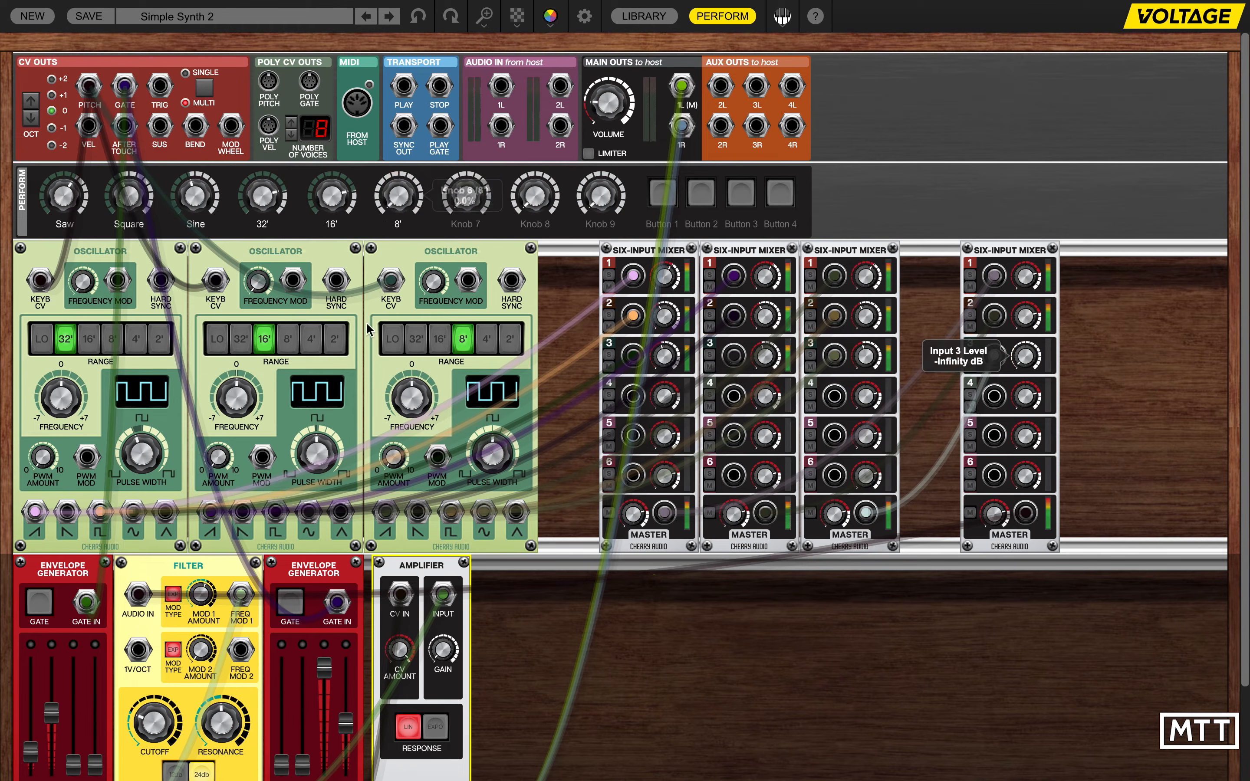
pyautogui.moveTo(324, 193); pyautogui.dragTo(318, 337)
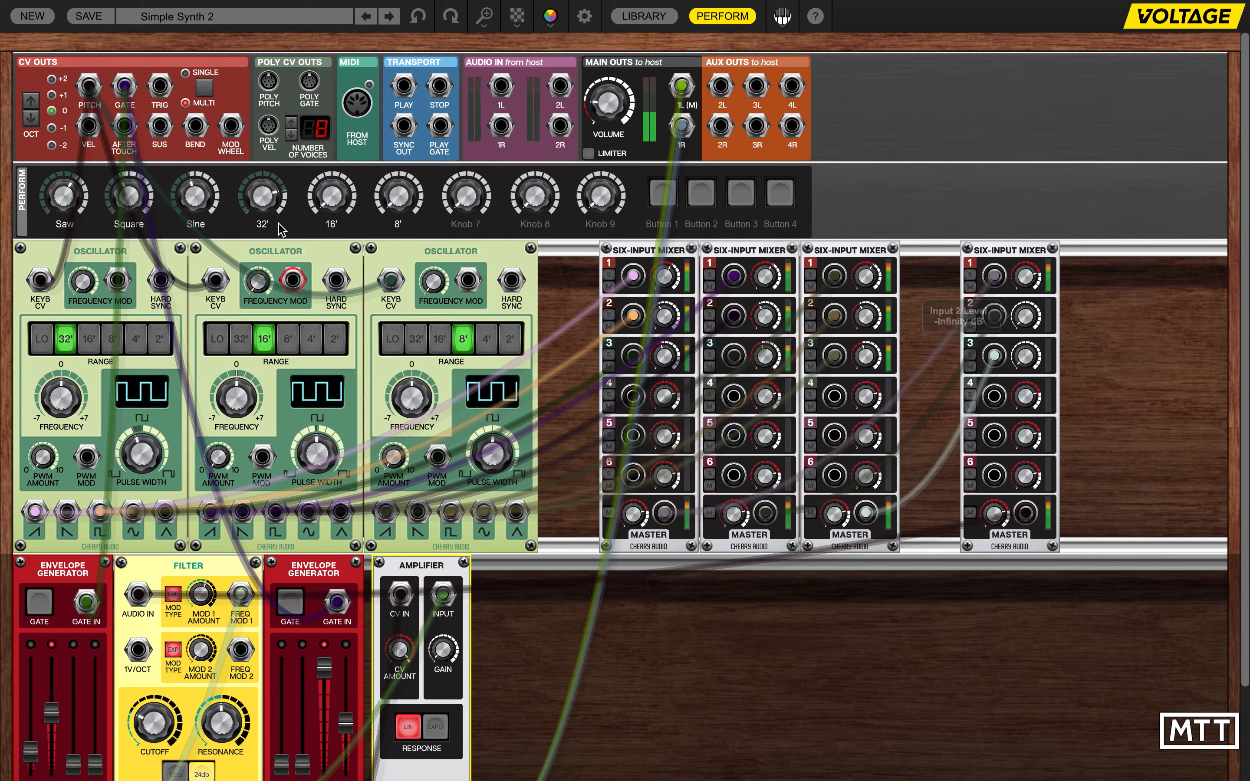
# Isolate the square wave by turning the Saw and Sine Perform knobs fully down and raising the Square knob
pyautogui.moveTo(122, 192); pyautogui.dragTo(123, 144)
pyautogui.moveTo(50, 195); pyautogui.dragTo(49, 331)
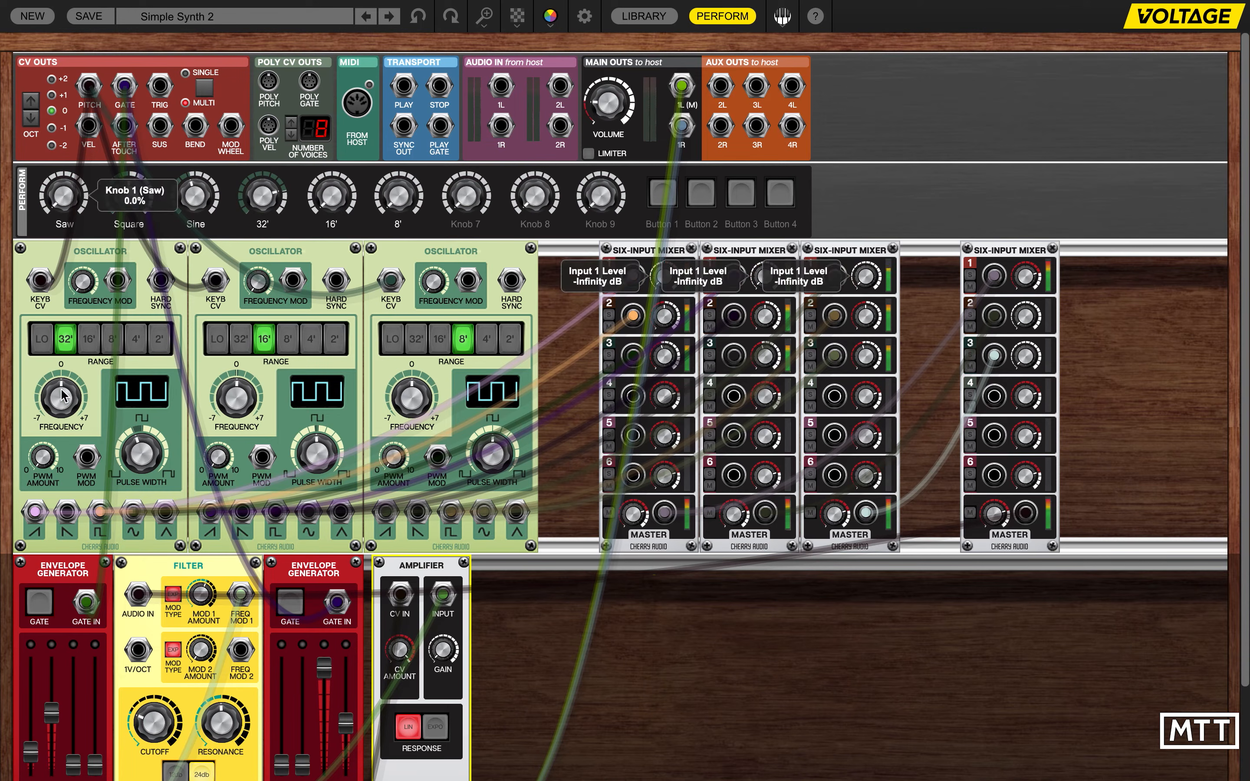
pyautogui.moveTo(185, 199); pyautogui.dragTo(195, 363)
pyautogui.moveTo(130, 198); pyautogui.dragTo(136, 164)
# Blend the three oscillators by lowering the 32' knob, raising the 8' knob and setting the 16' knob to about 31%
pyautogui.moveTo(331, 193); pyautogui.dragTo(331, 104)
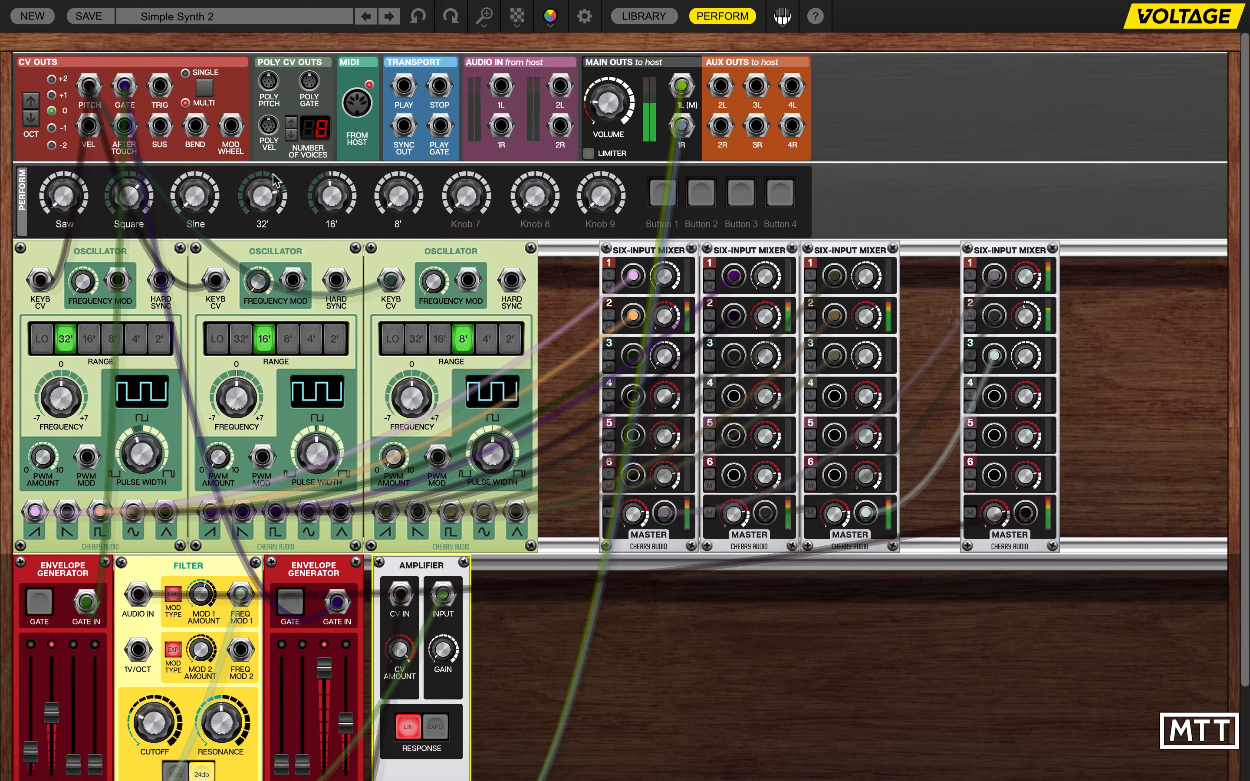
pyautogui.moveTo(263, 197); pyautogui.dragTo(257, 241)
pyautogui.moveTo(383, 214); pyautogui.dragTo(334, 233)
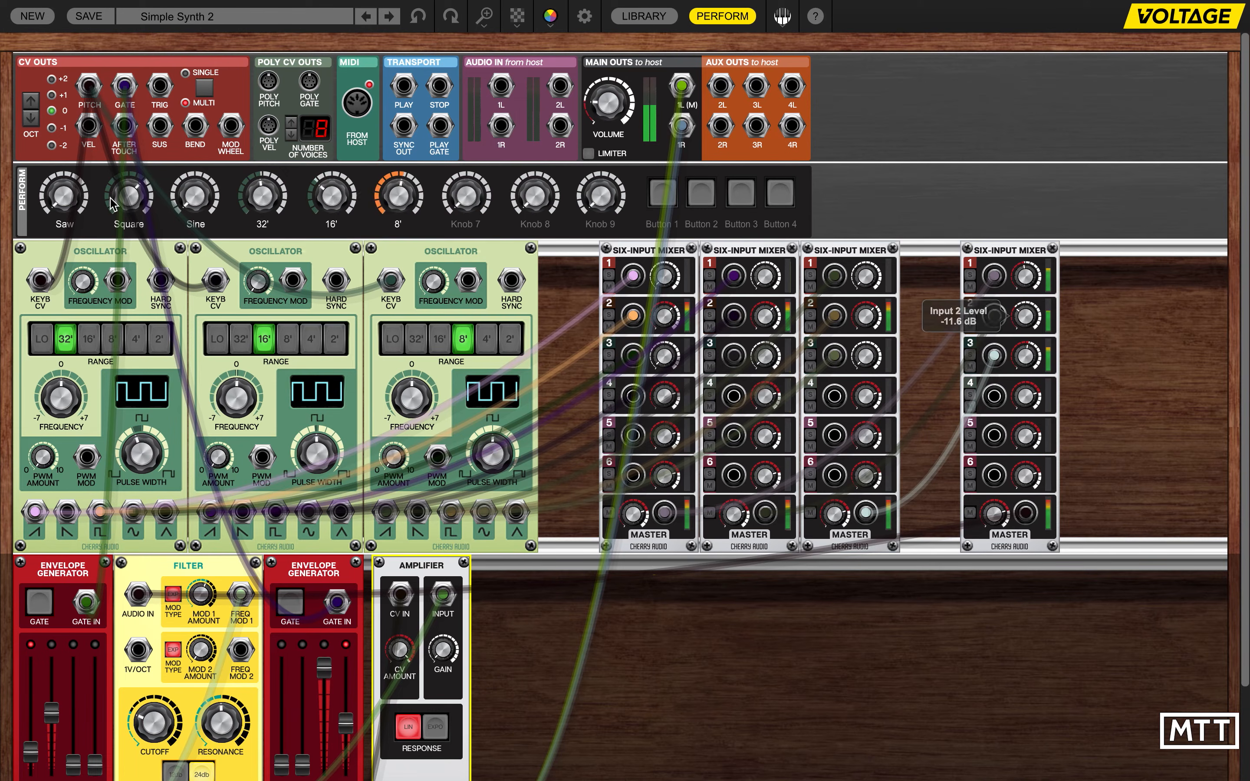
# Bring the other waveforms back into the blend by raising the Saw and Sine Perform knobs
pyautogui.moveTo(69, 196); pyautogui.dragTo(91, 84)
pyautogui.moveTo(191, 204); pyautogui.dragTo(192, 175)
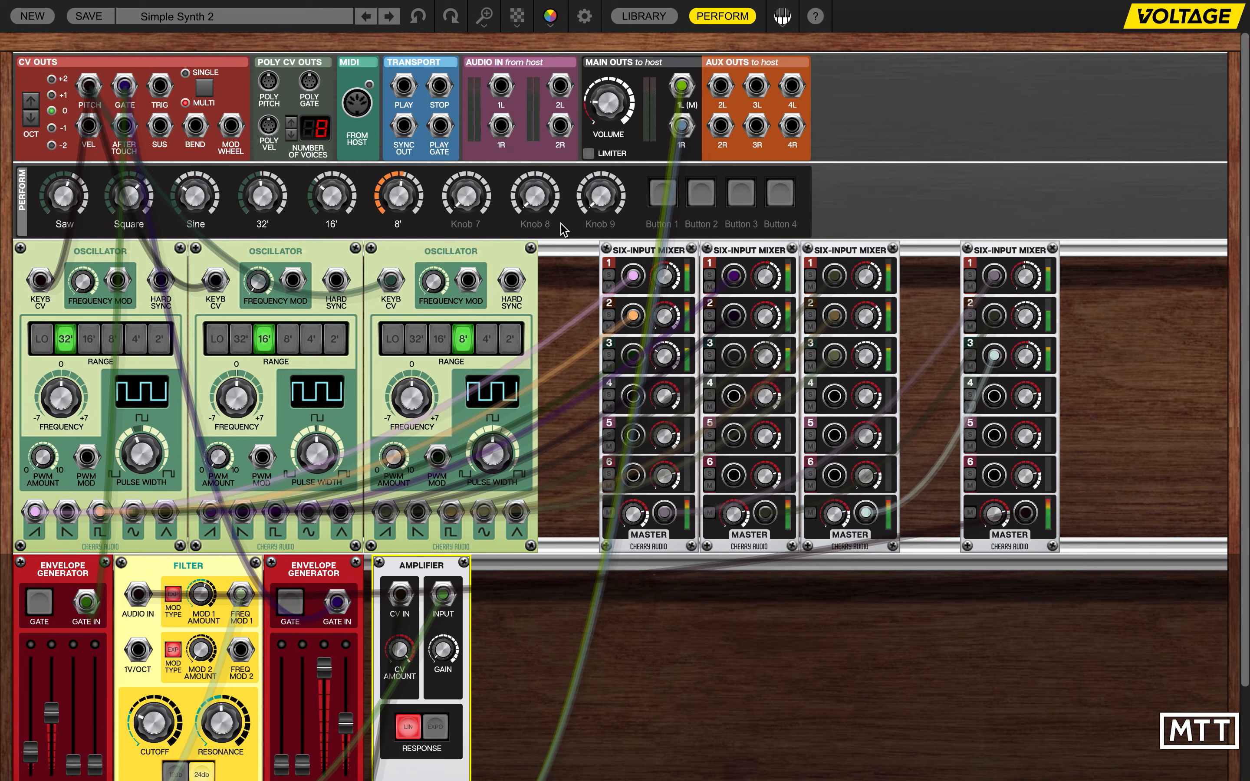
pyautogui.click(903, 213)
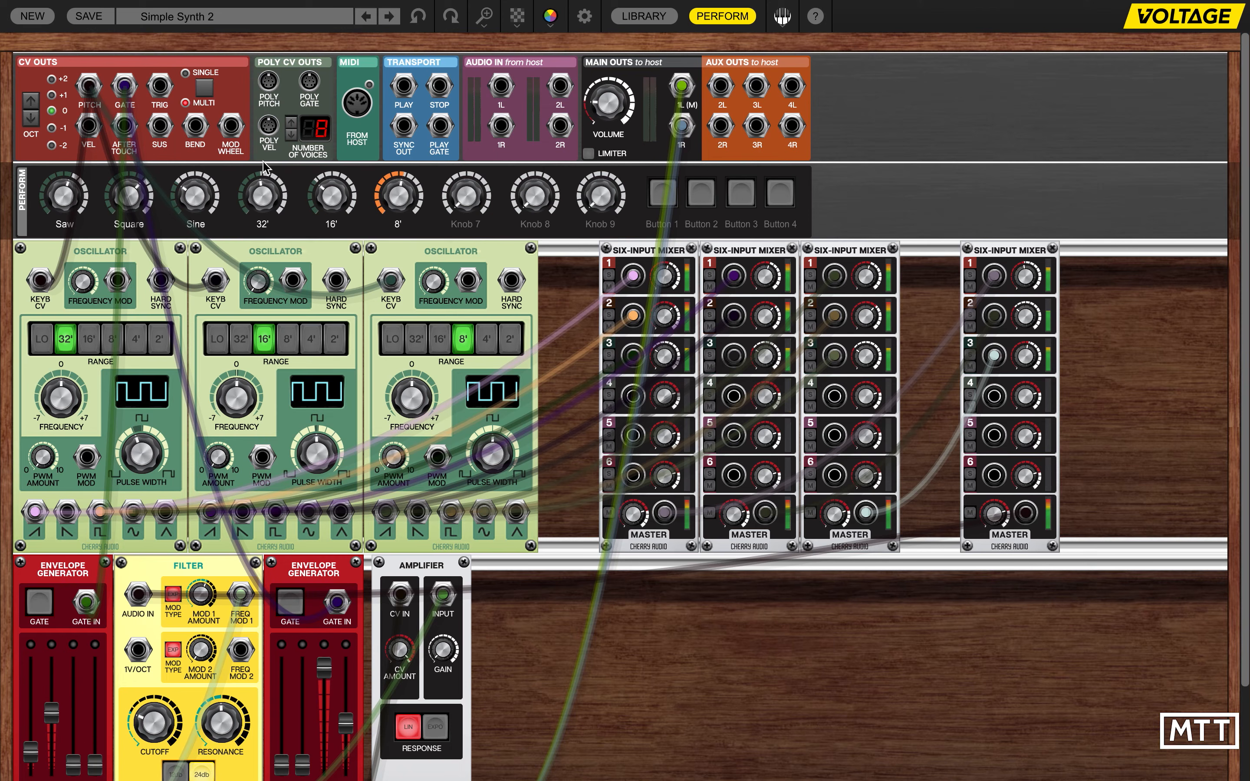
pyautogui.moveTo(332, 196)
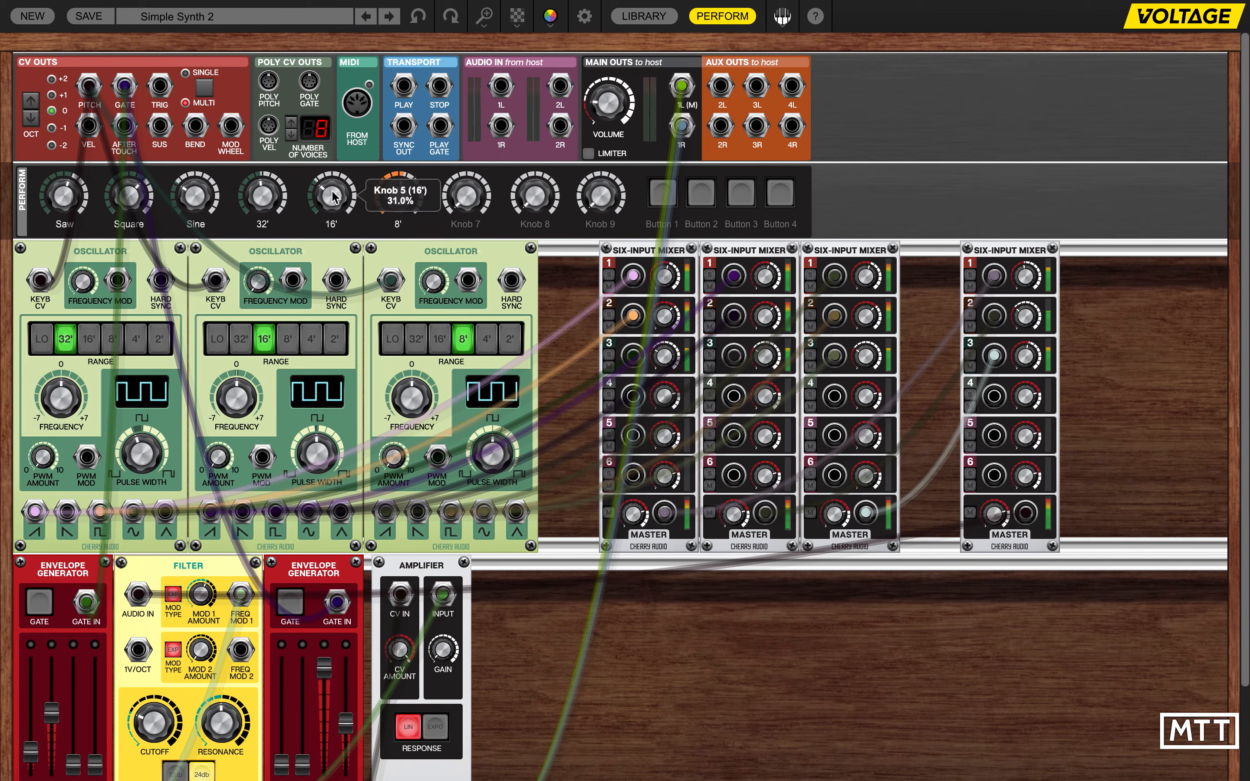